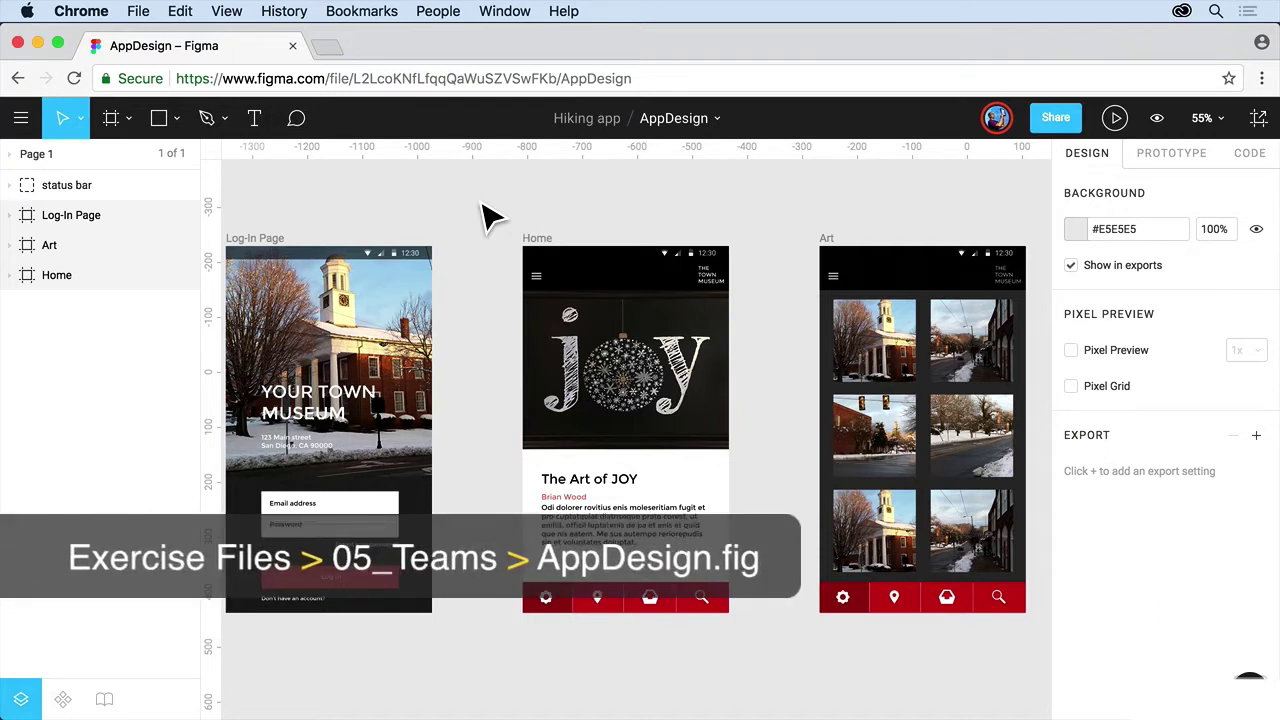
Step: Select the bottom nav-bar component and view the Team Library's Professional Team upgrade notice
click(62, 699)
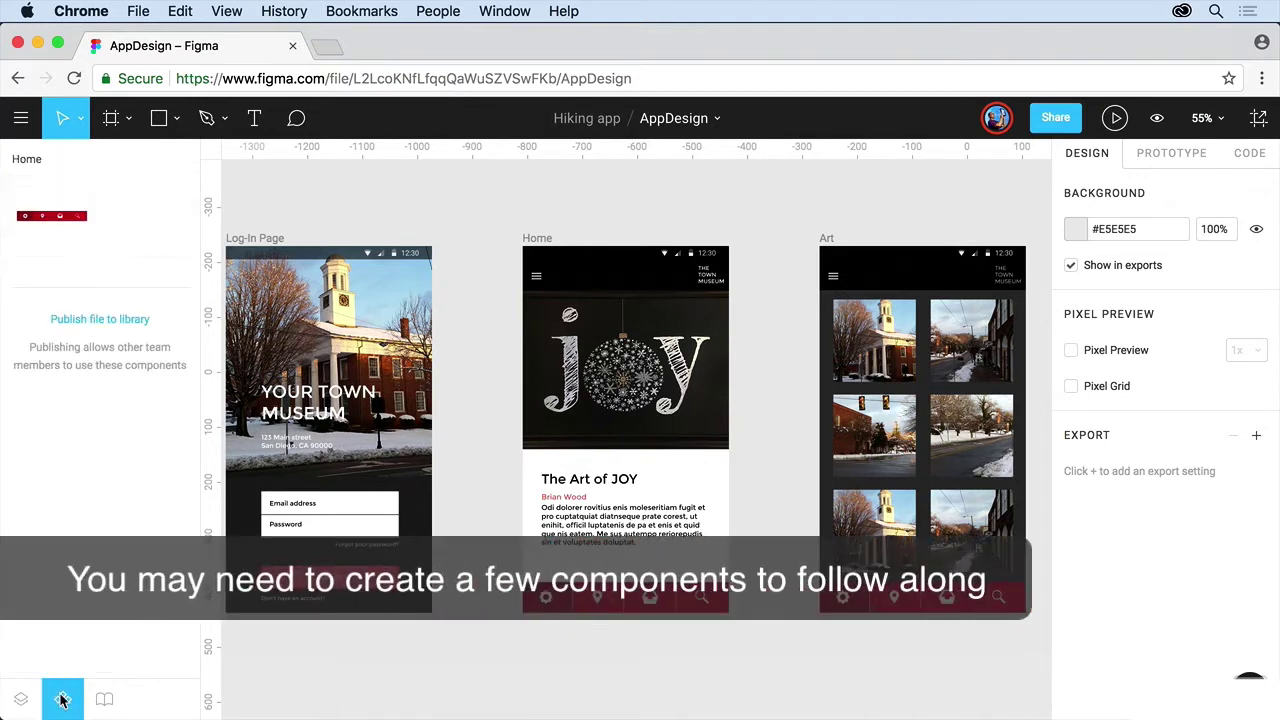
click(43, 234)
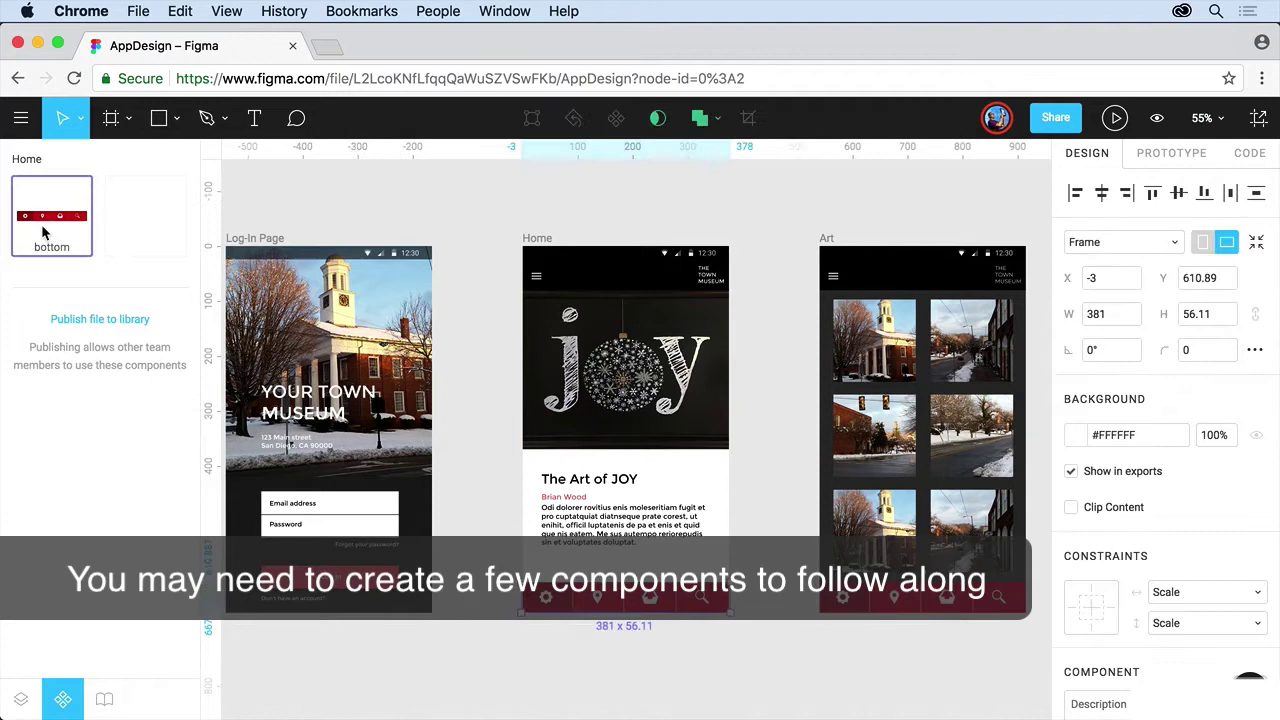
click(110, 245)
click(77, 241)
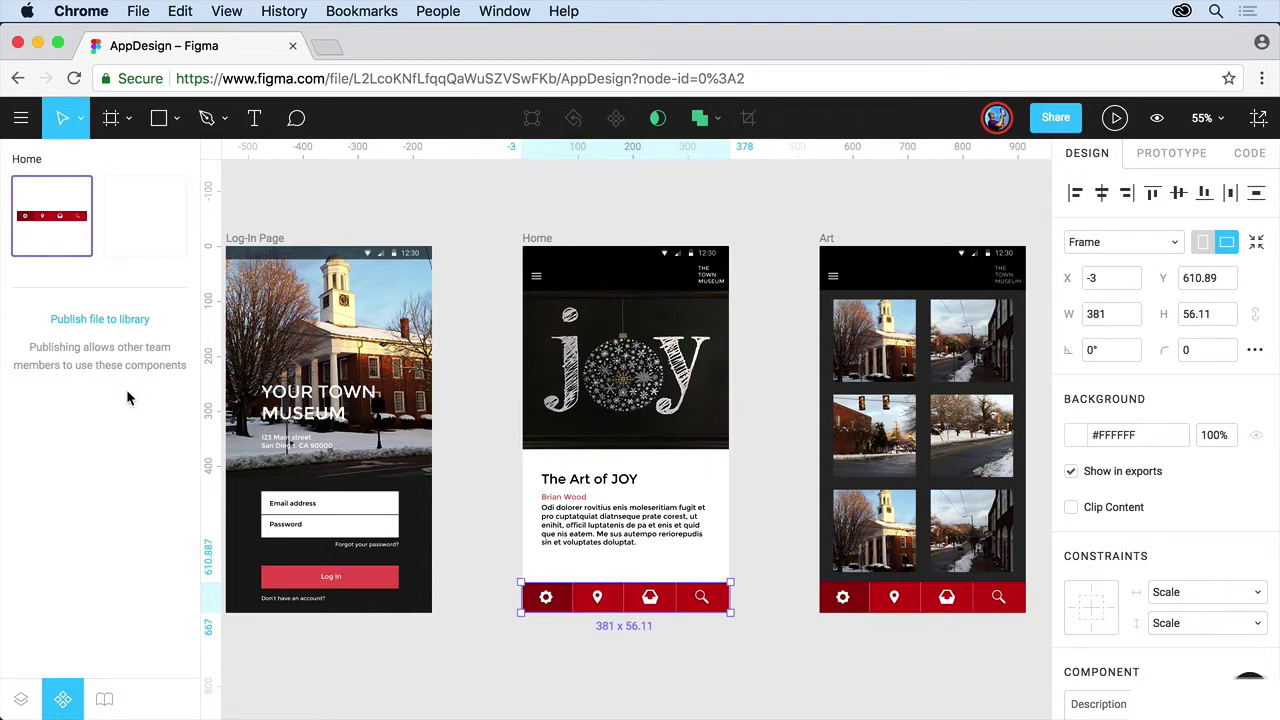
click(105, 702)
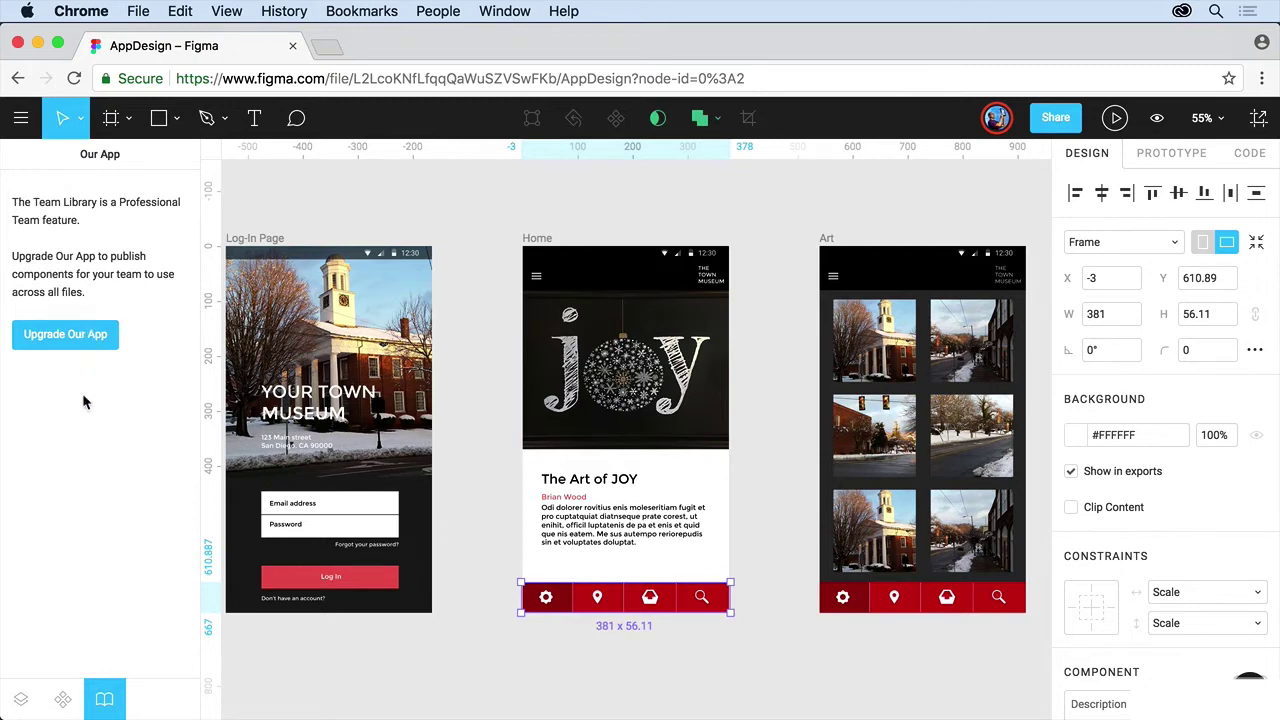
Step: Start upgrading Our App, accept the two team editors and choose the monthly $30 plan
click(65, 336)
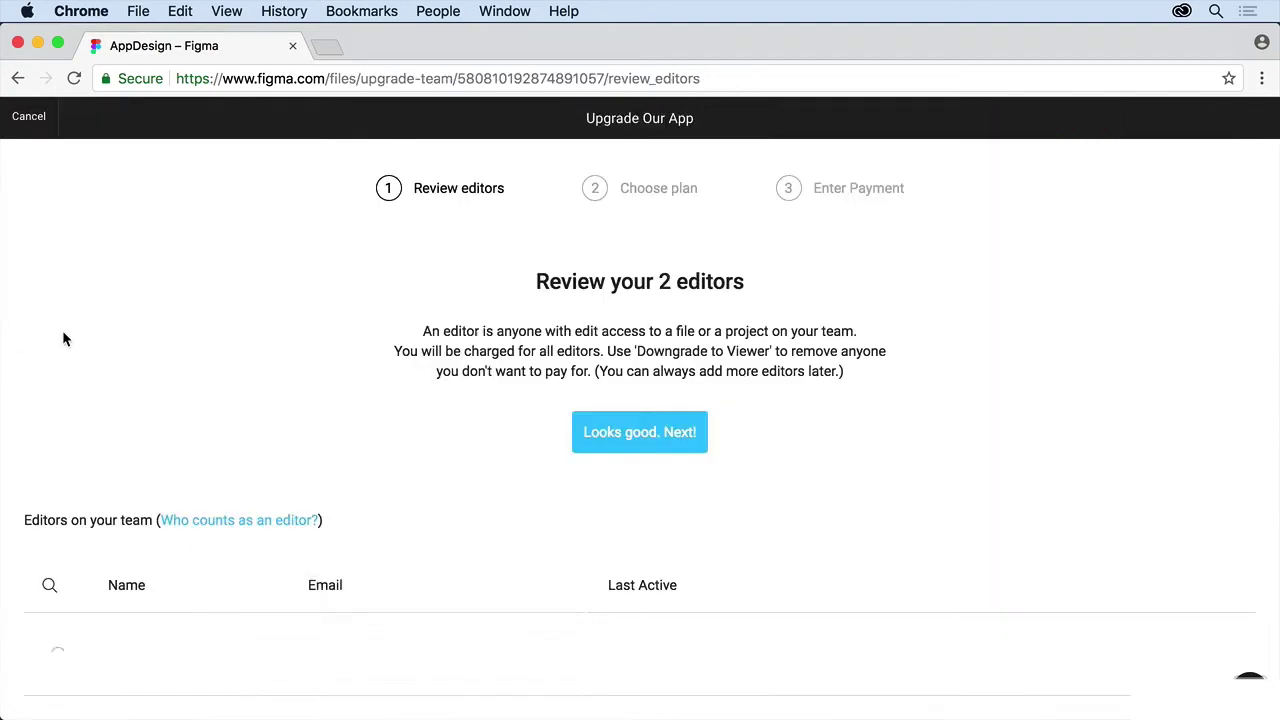
scroll(63, 333, down, 1)
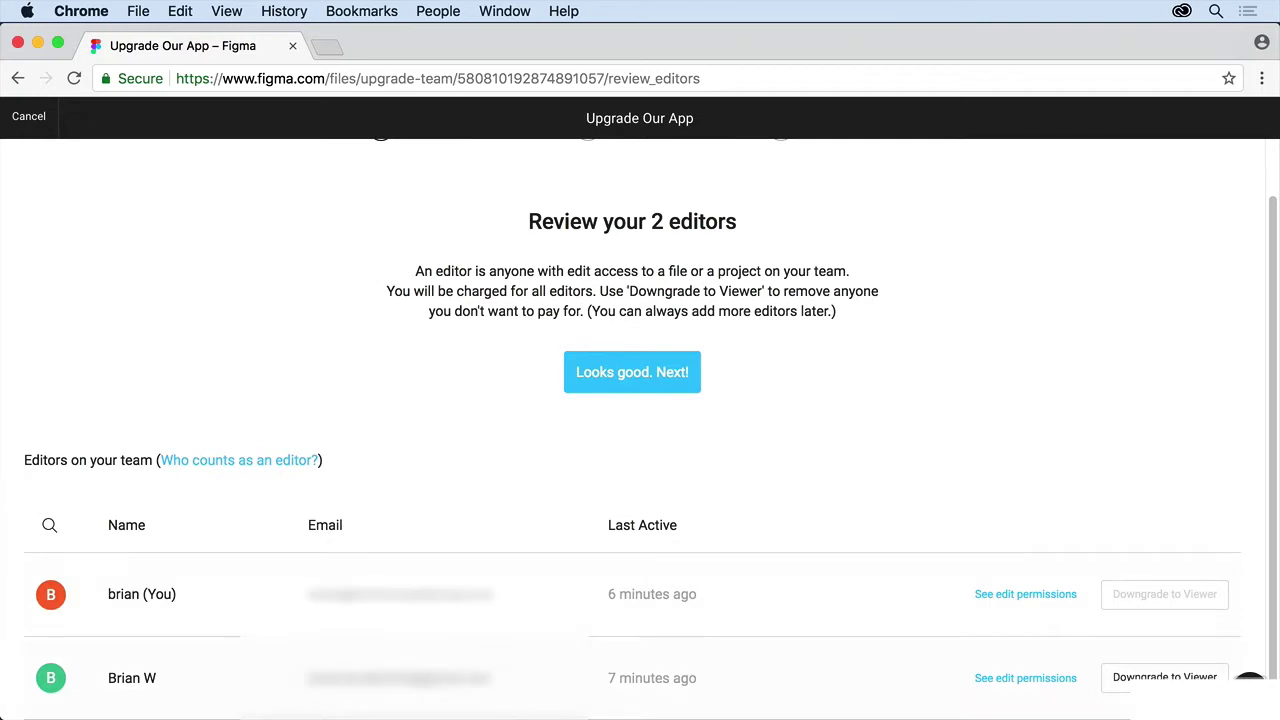
scroll(801, 449, up, 2)
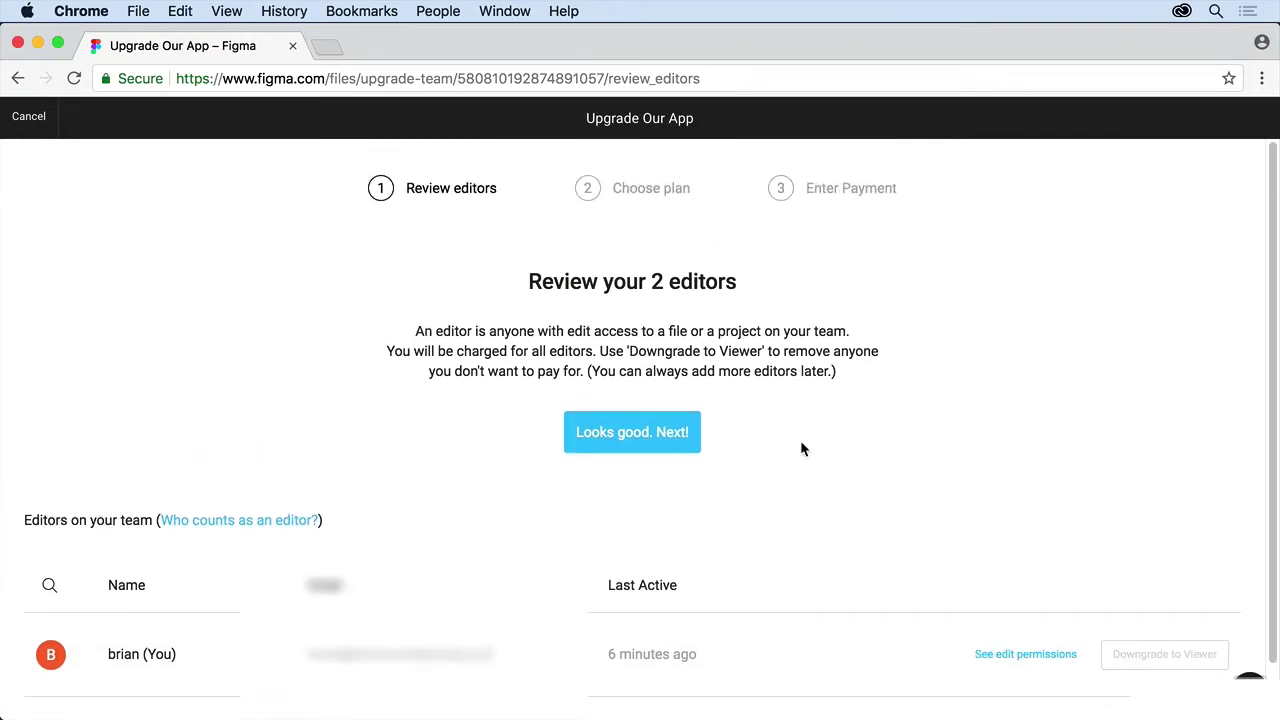
click(646, 434)
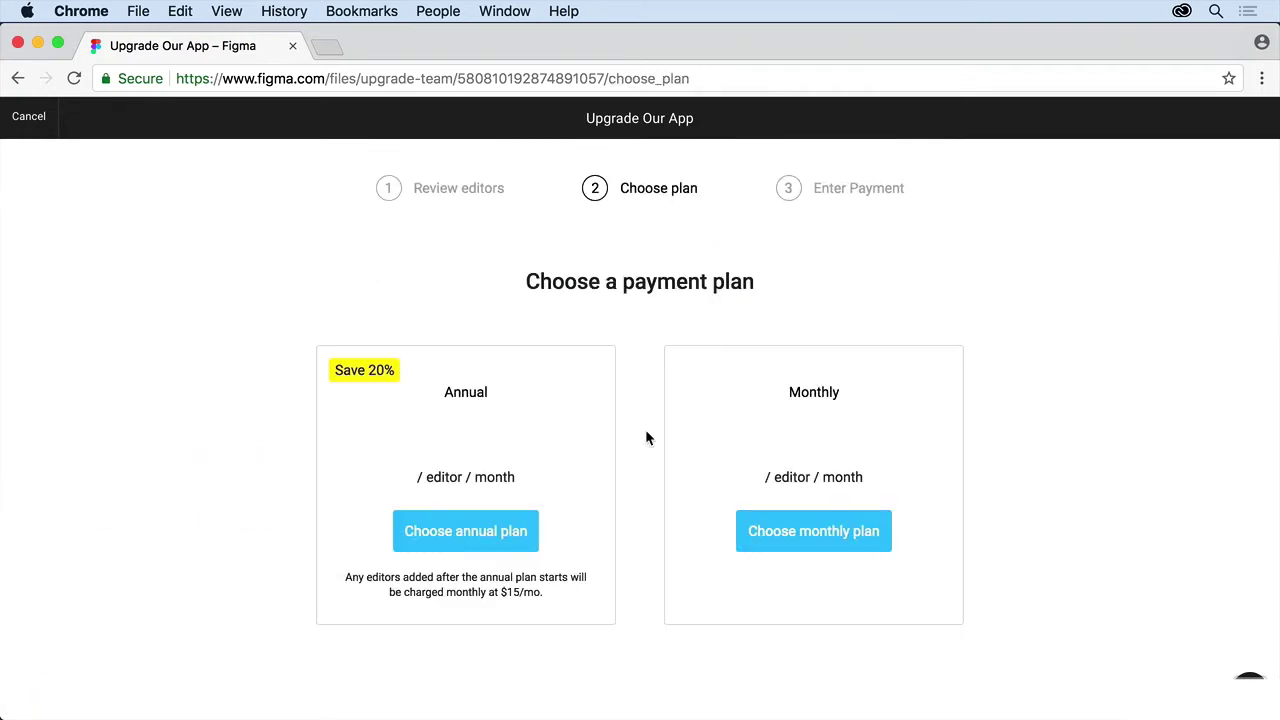
click(814, 532)
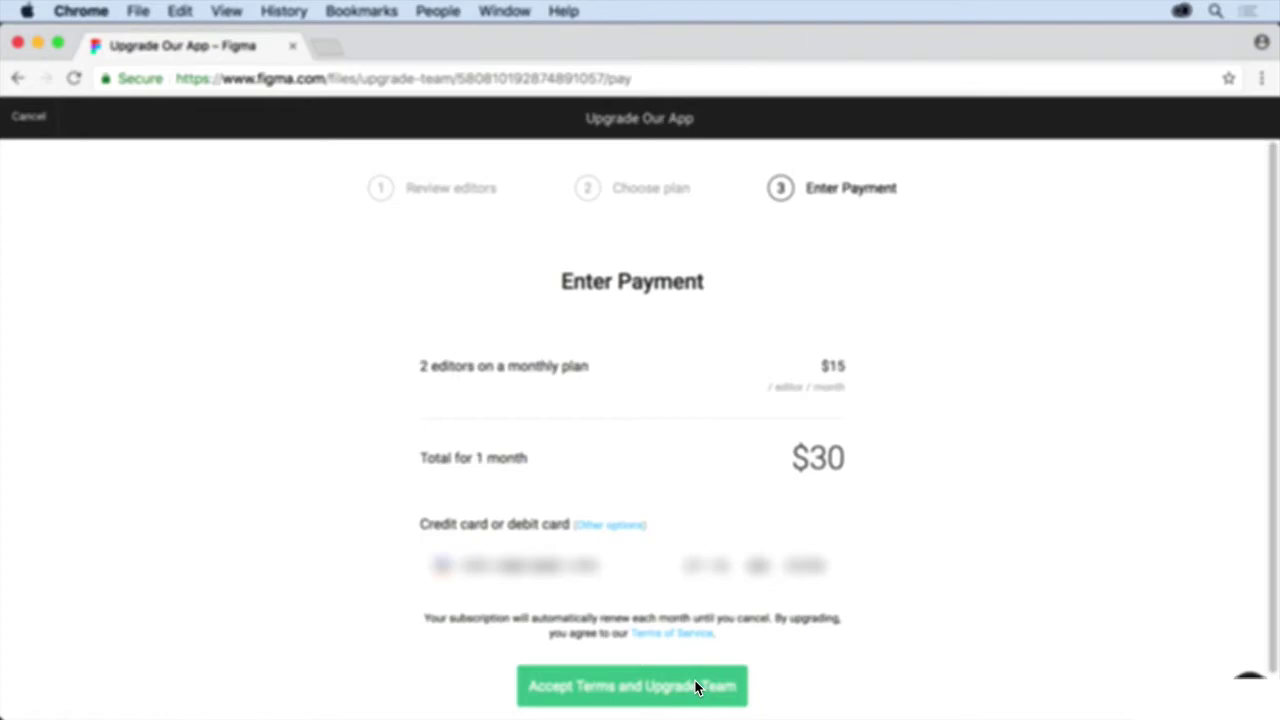
Step: Accept the terms to upgrade Our App to a Professional Team
click(697, 687)
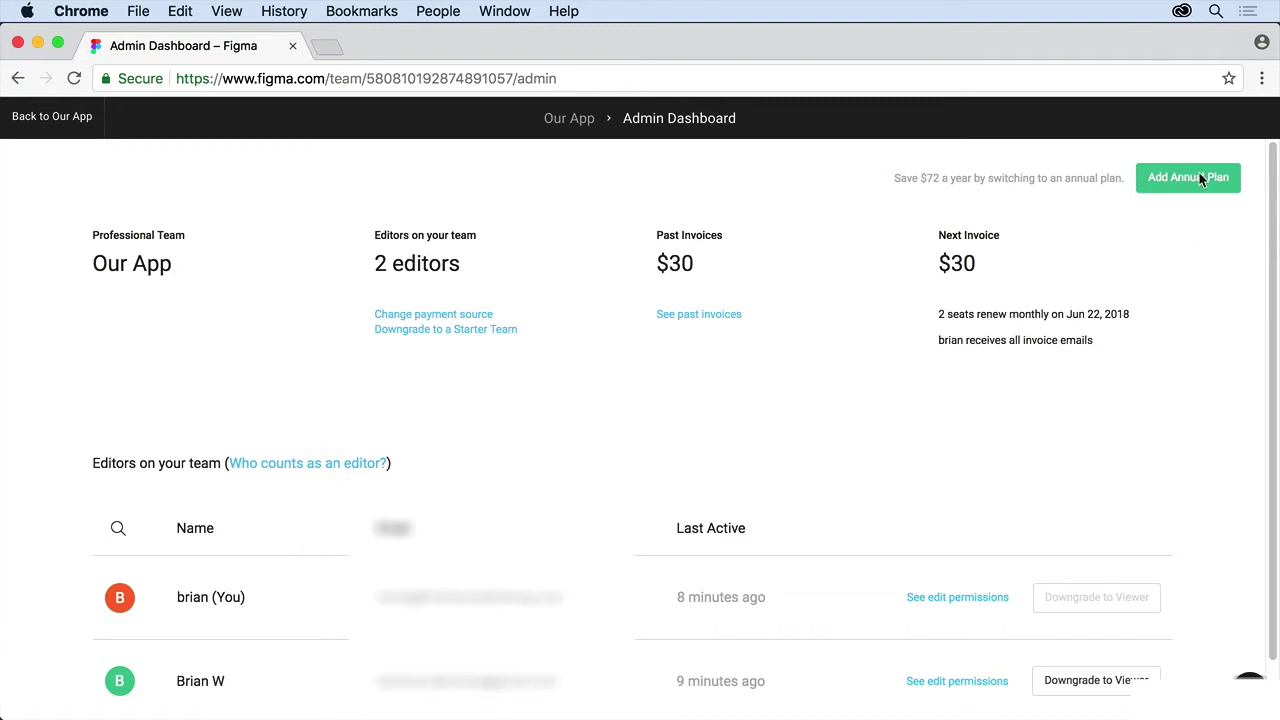
scroll(941, 400, down, 2)
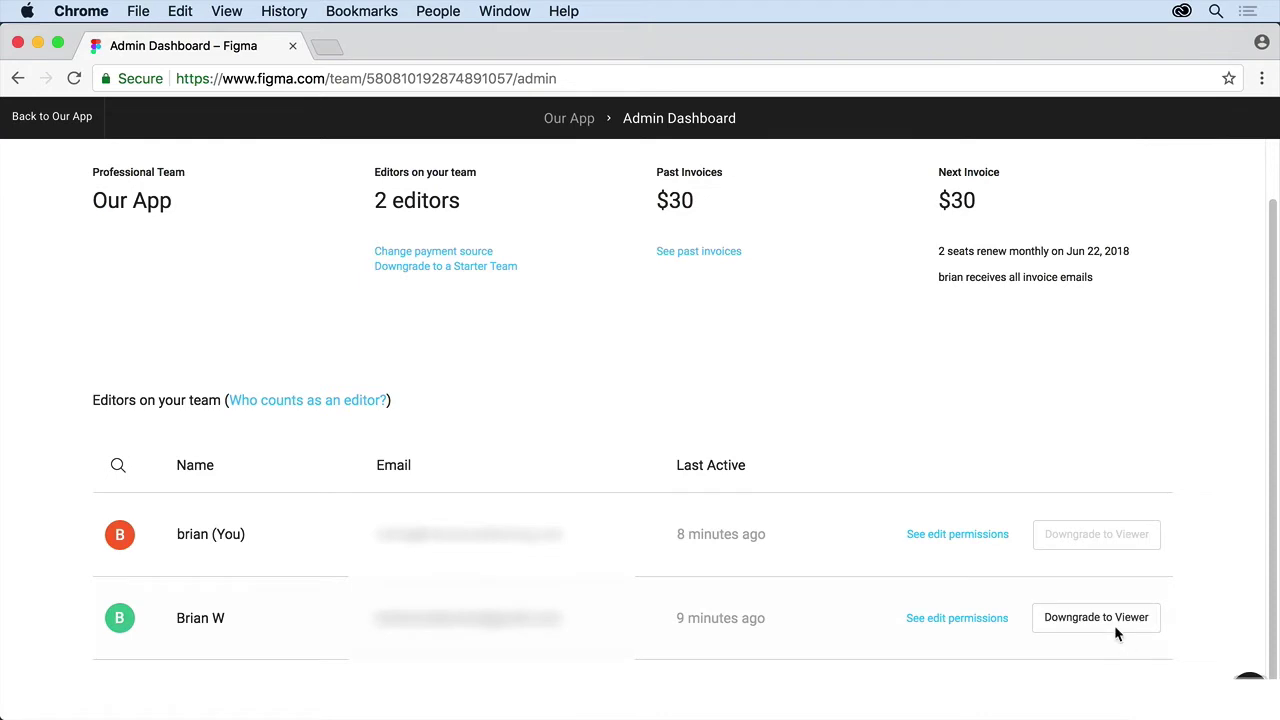
scroll(857, 451, up, 2)
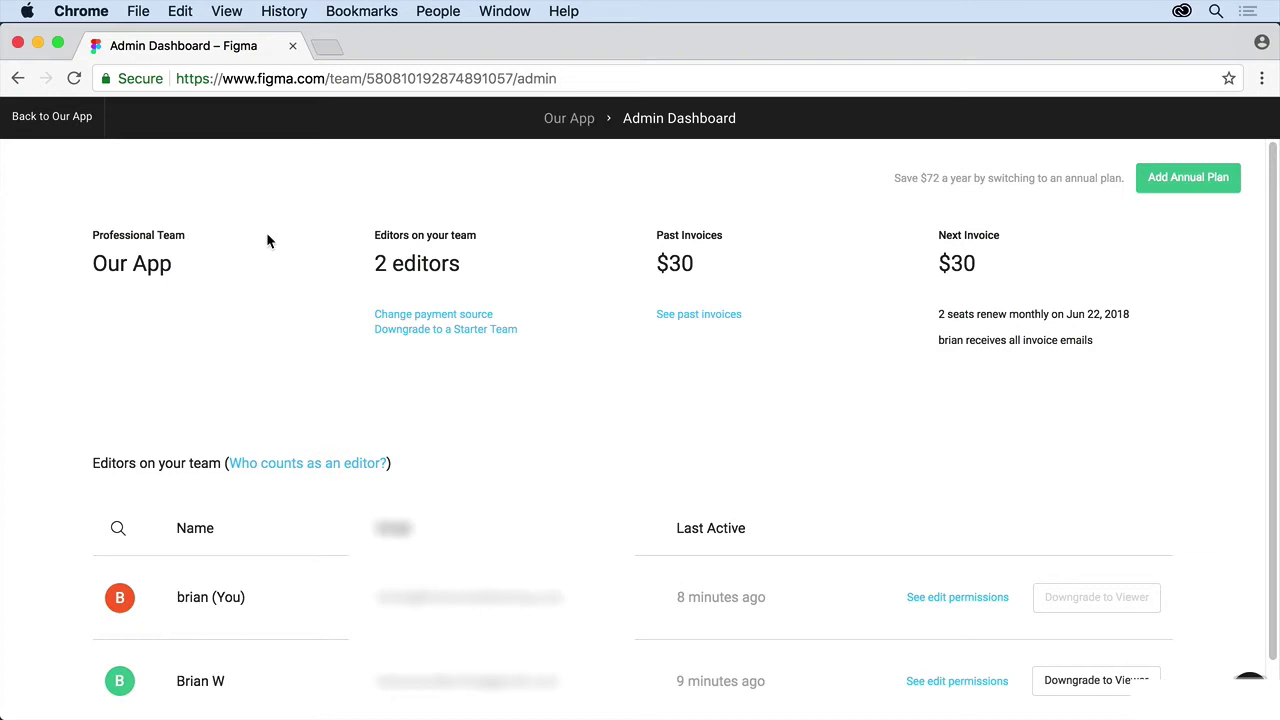
Step: Return to Our App and reopen the AppDesign file from the Hiking app project
click(40, 118)
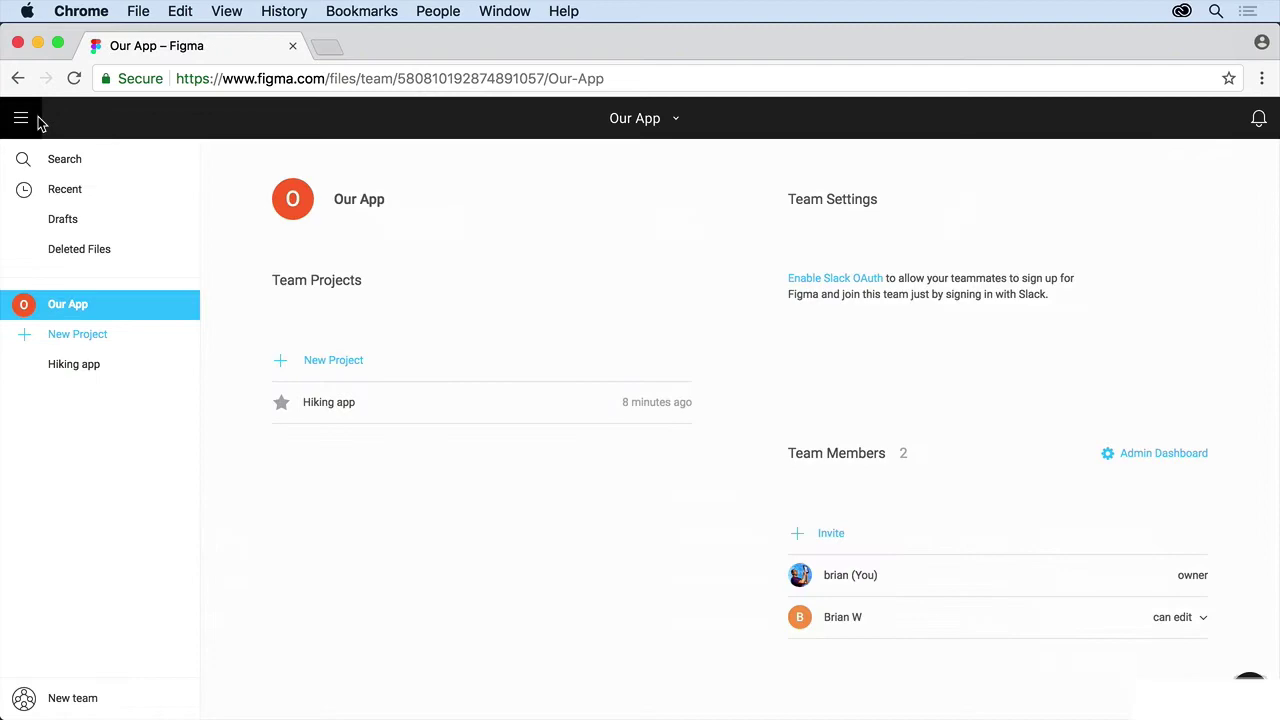
click(321, 404)
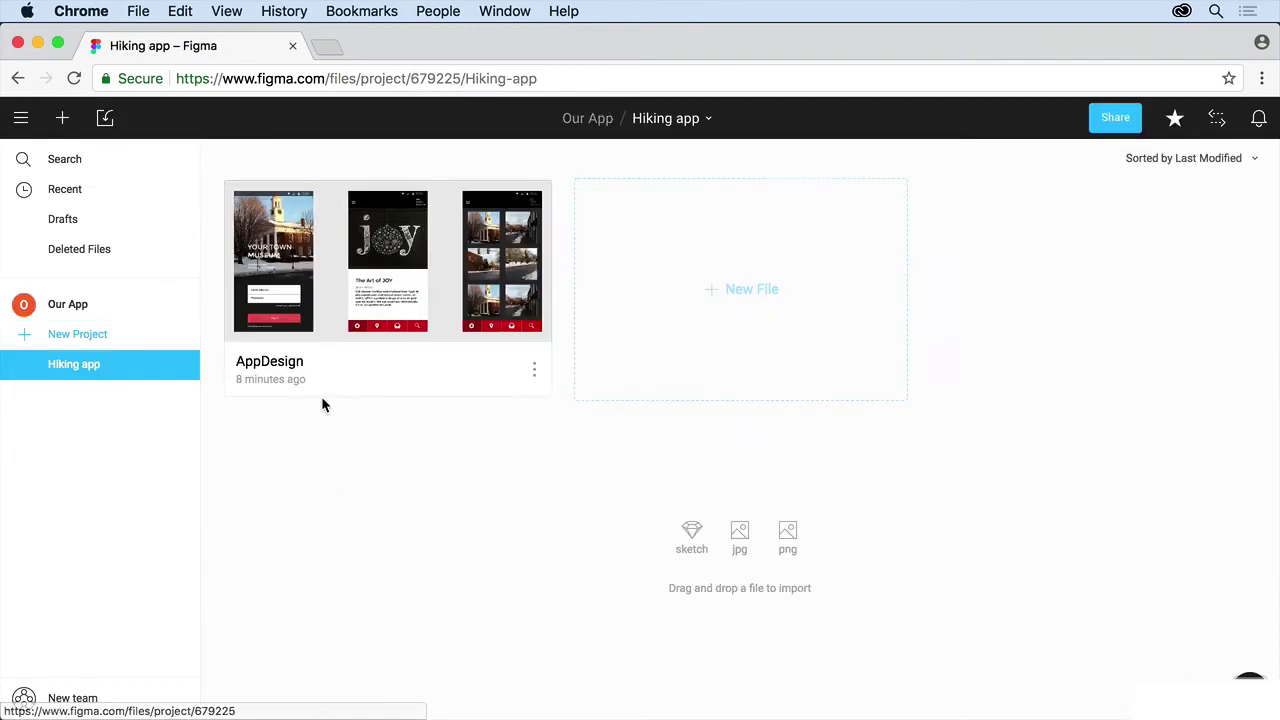
click(350, 262)
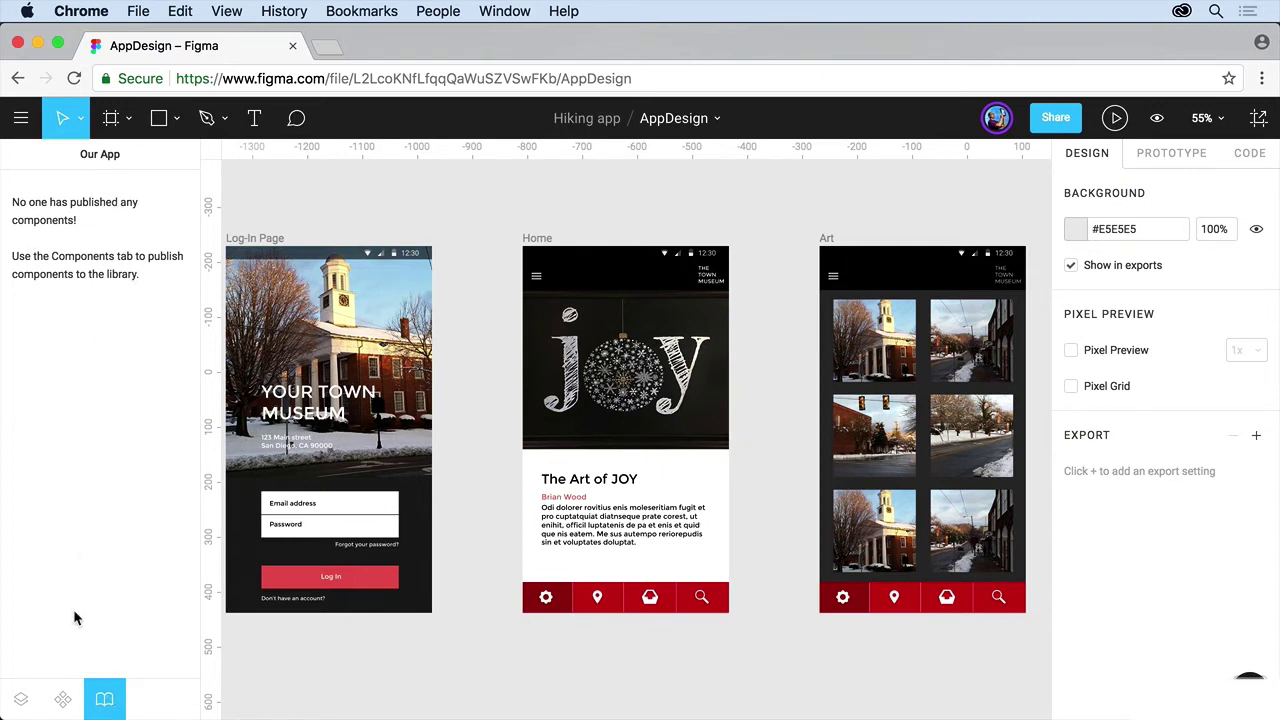
Step: Publish AppDesign's bottom nav bar and Navigation header components to the team library
click(62, 699)
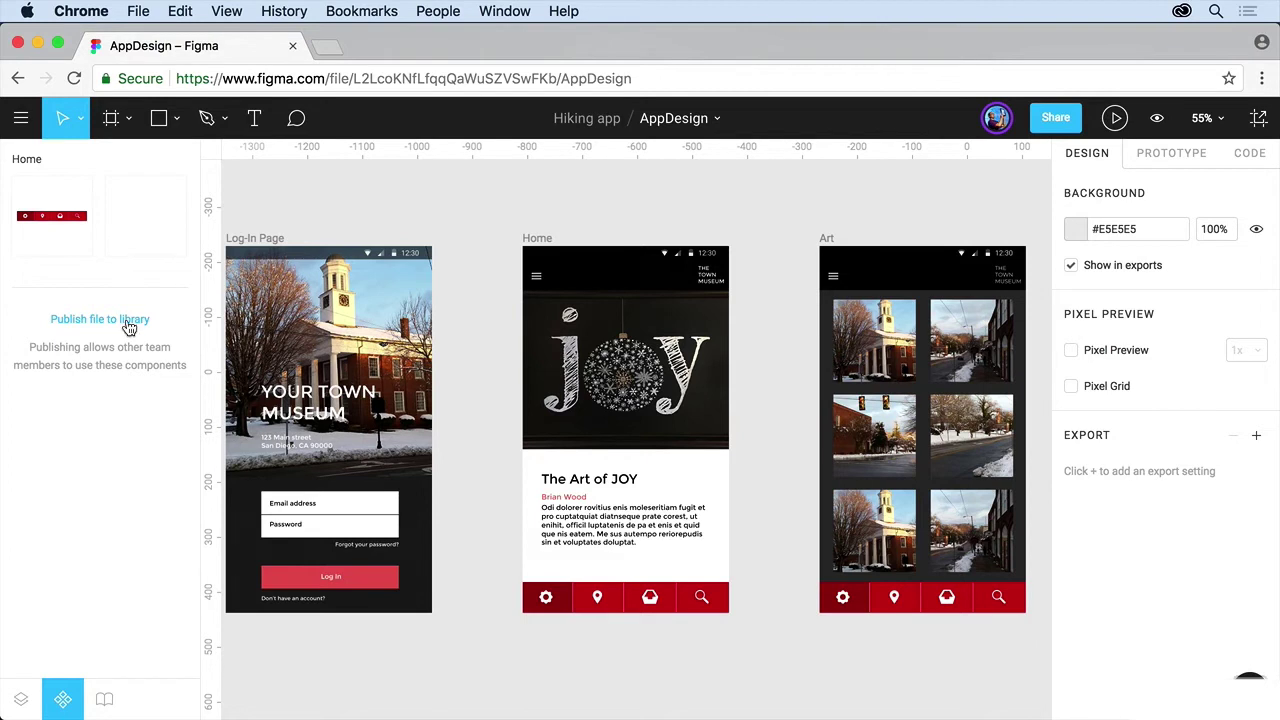
click(62, 219)
right_click(62, 217)
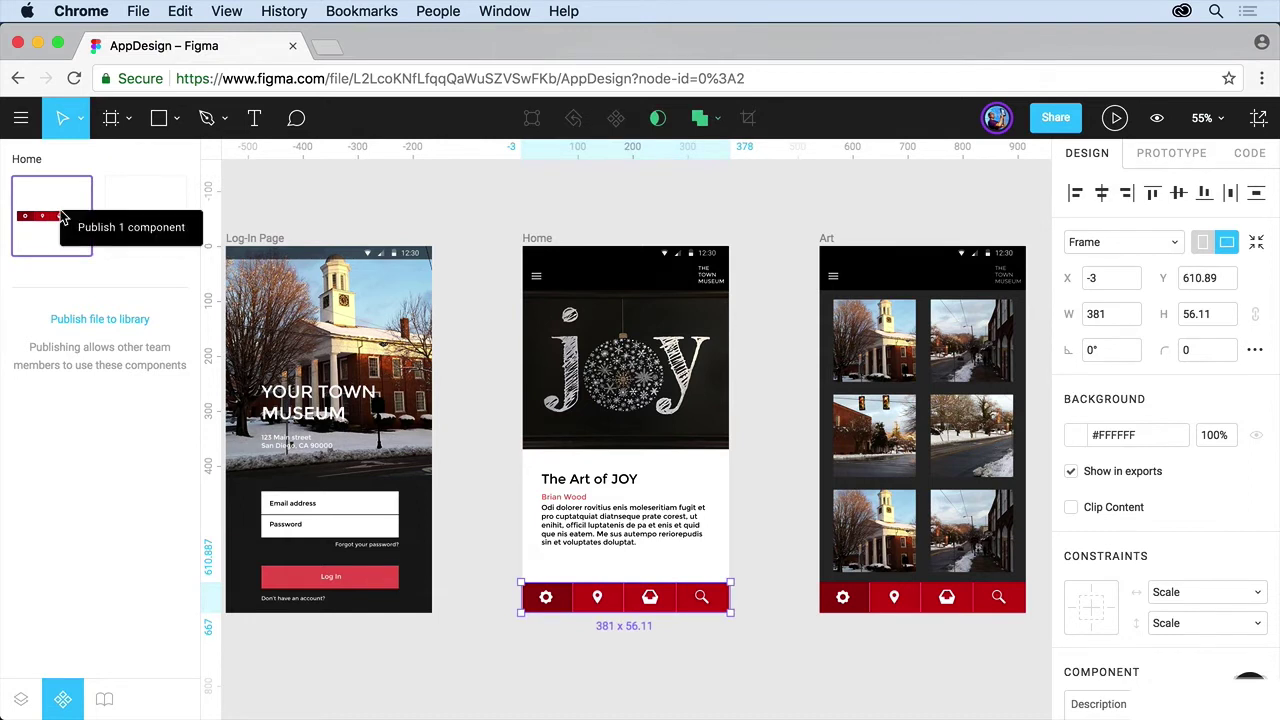
click(116, 285)
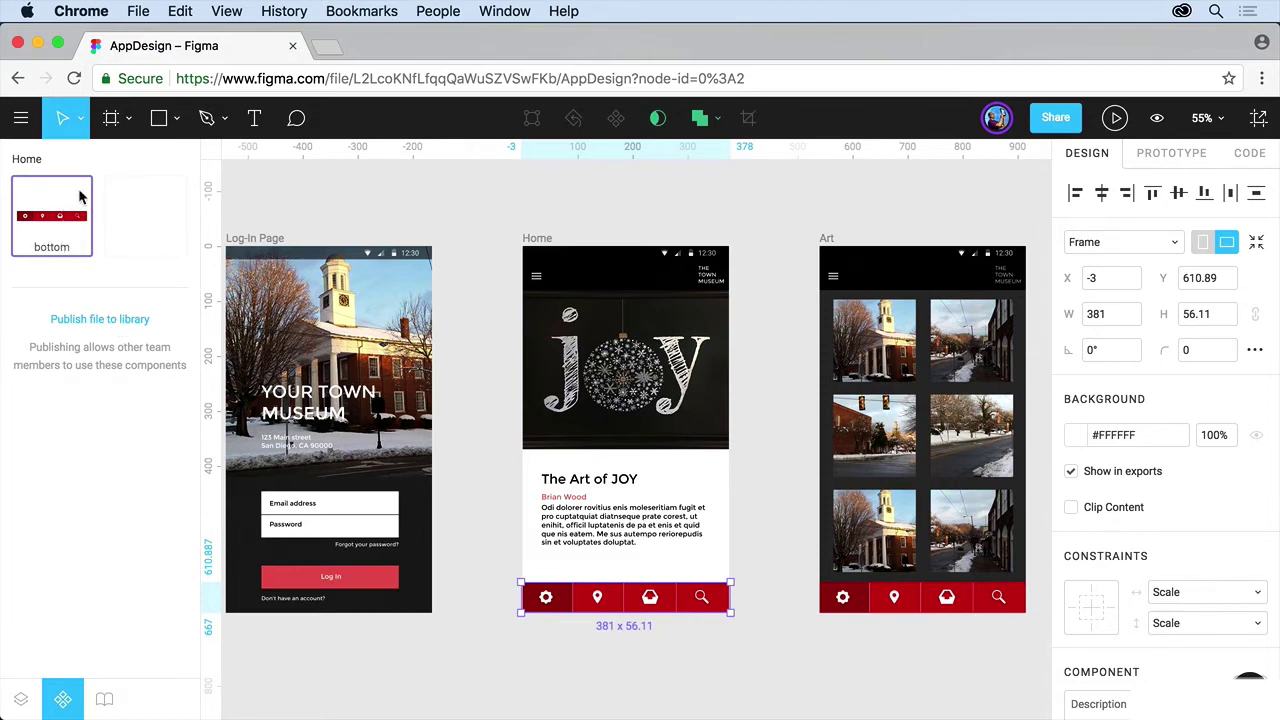
click(99, 319)
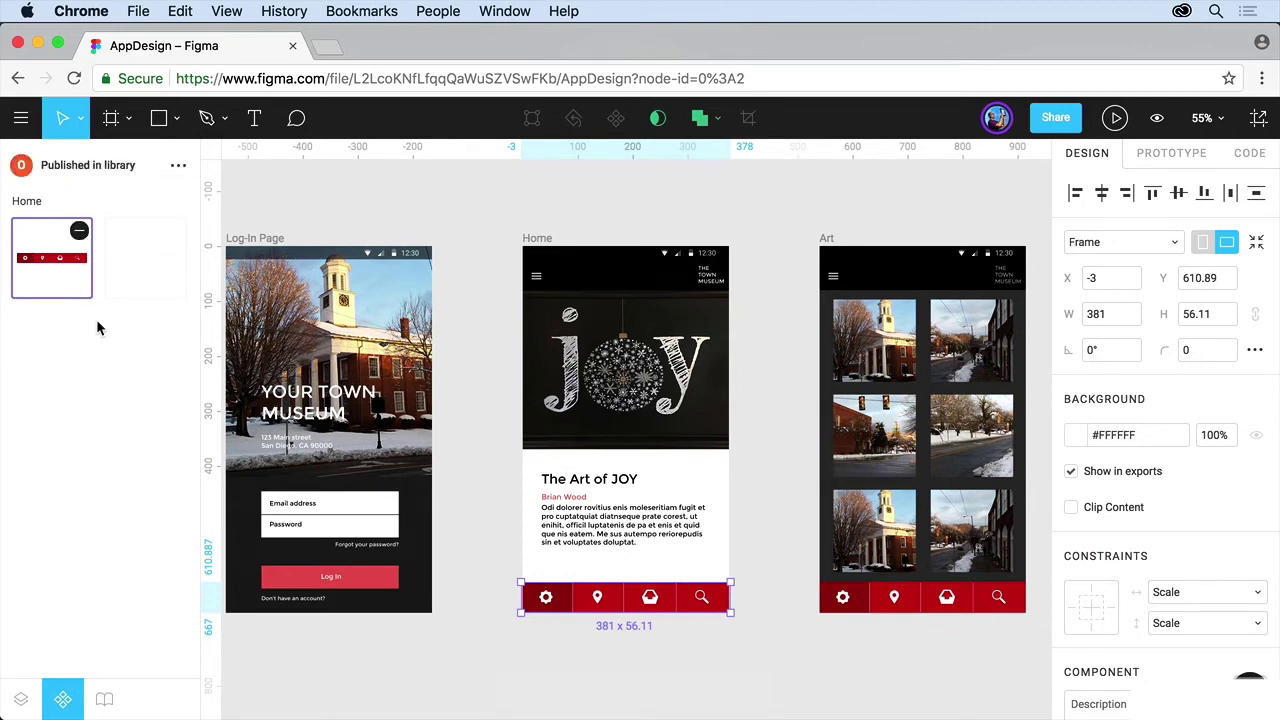
click(130, 264)
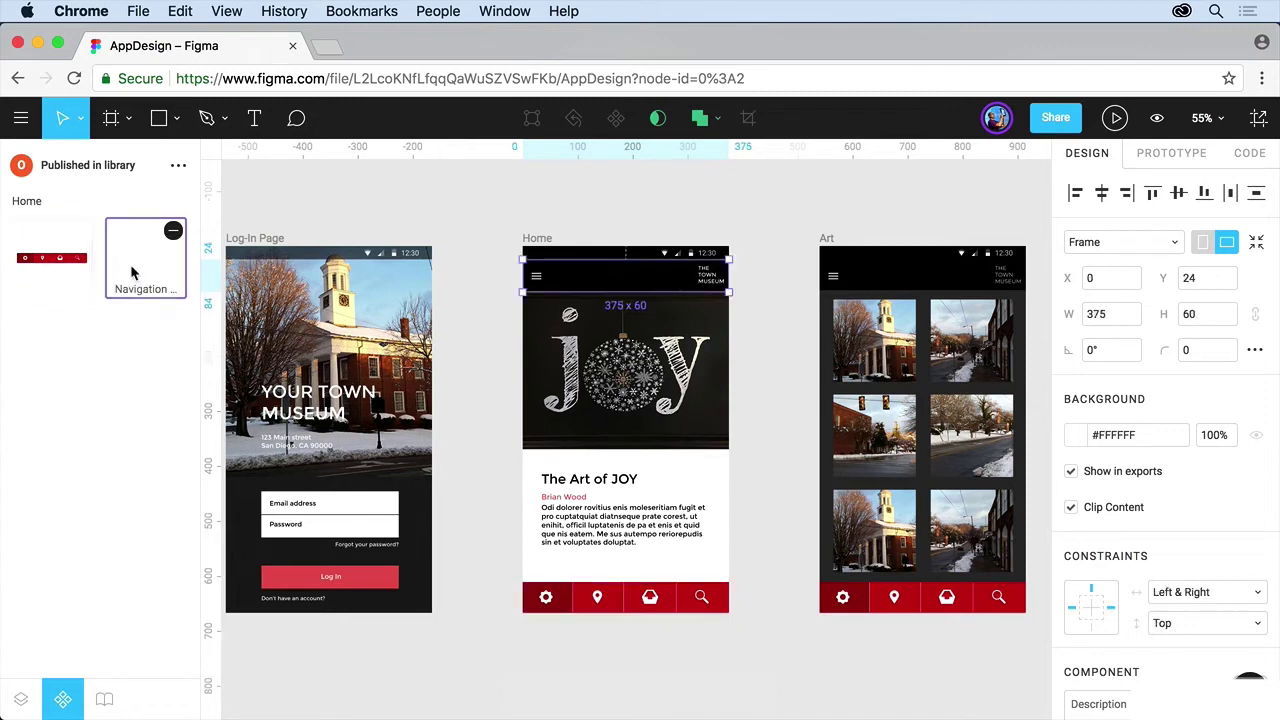
click(62, 258)
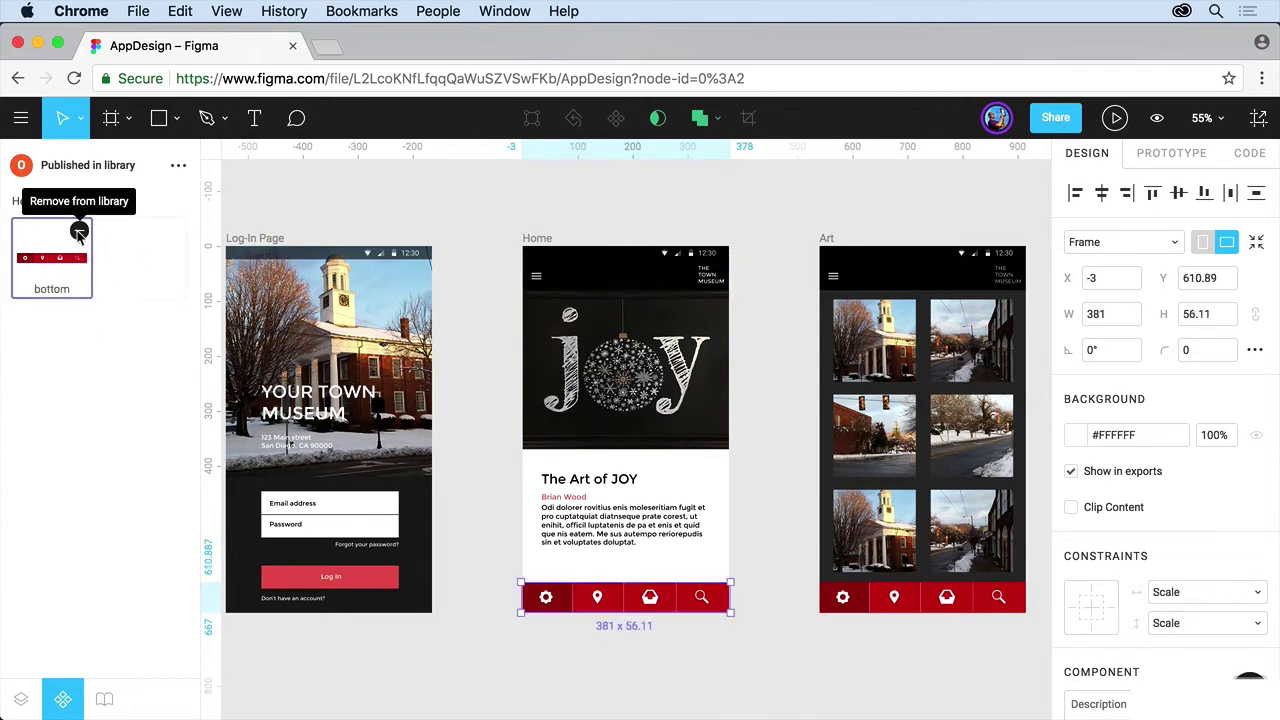
click(113, 244)
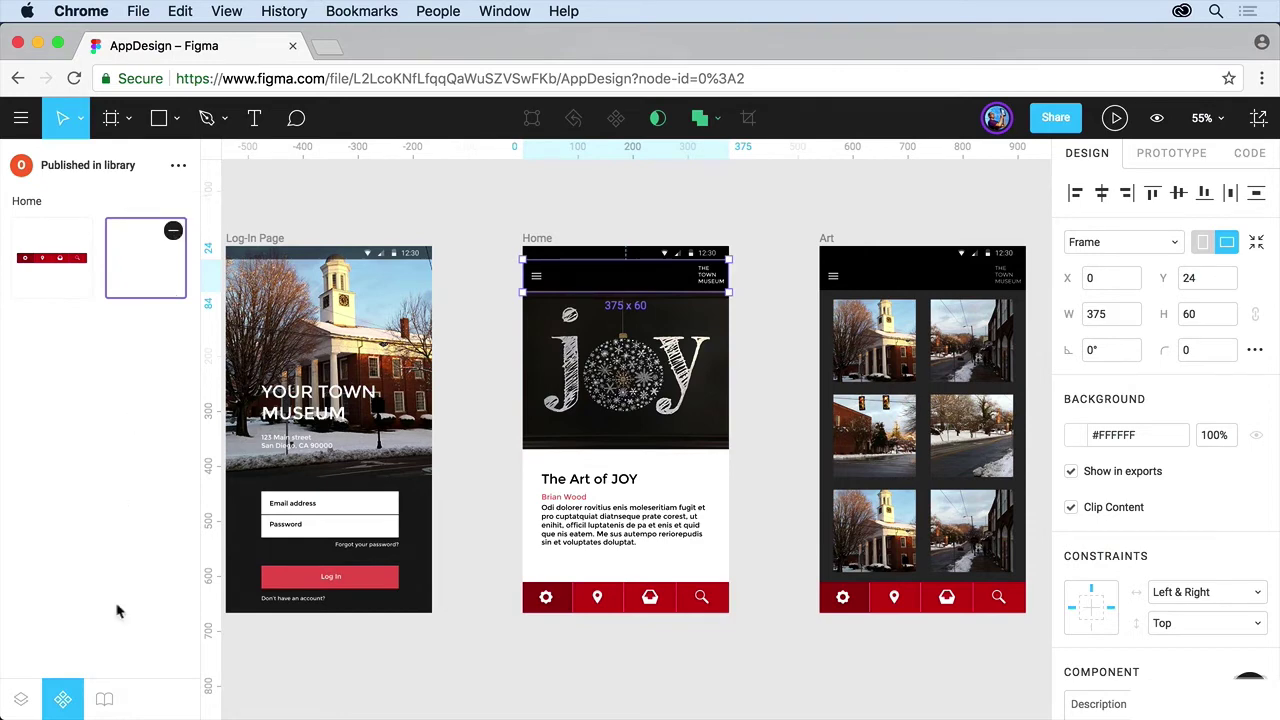
Step: Drag the library's bottom component onto the Home frame, then delete the instance over the JOY image
click(104, 698)
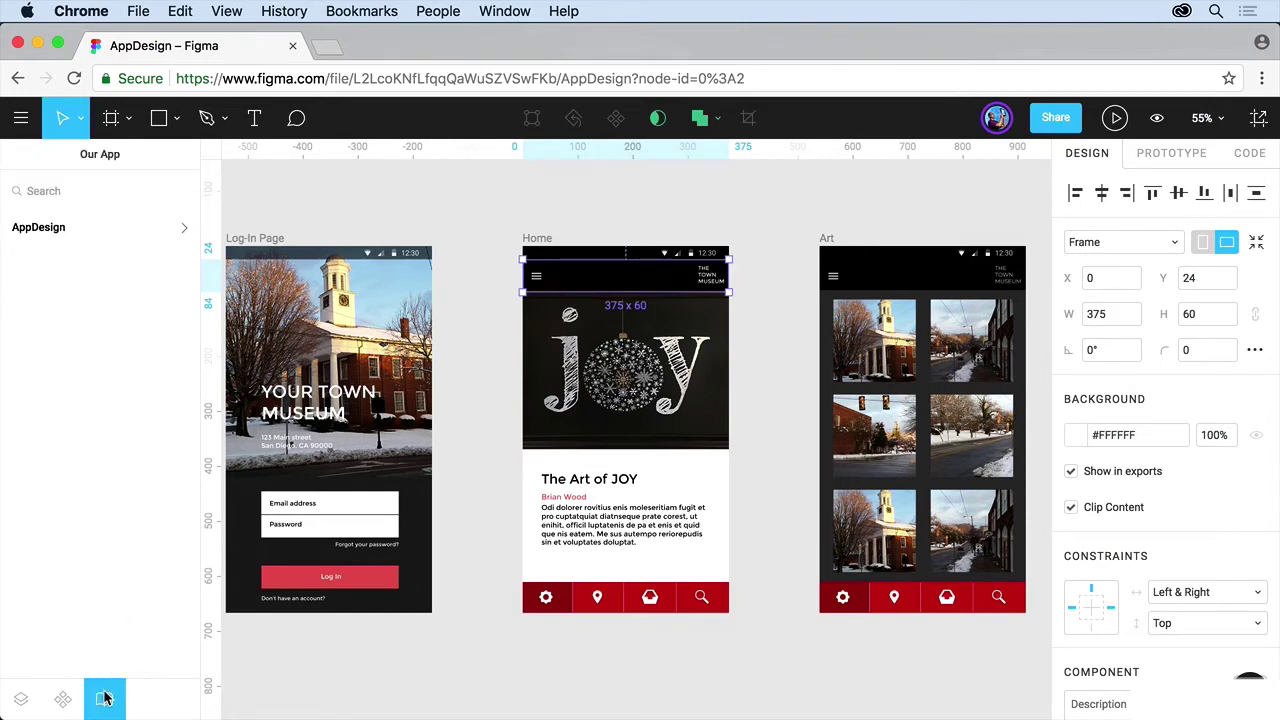
click(61, 229)
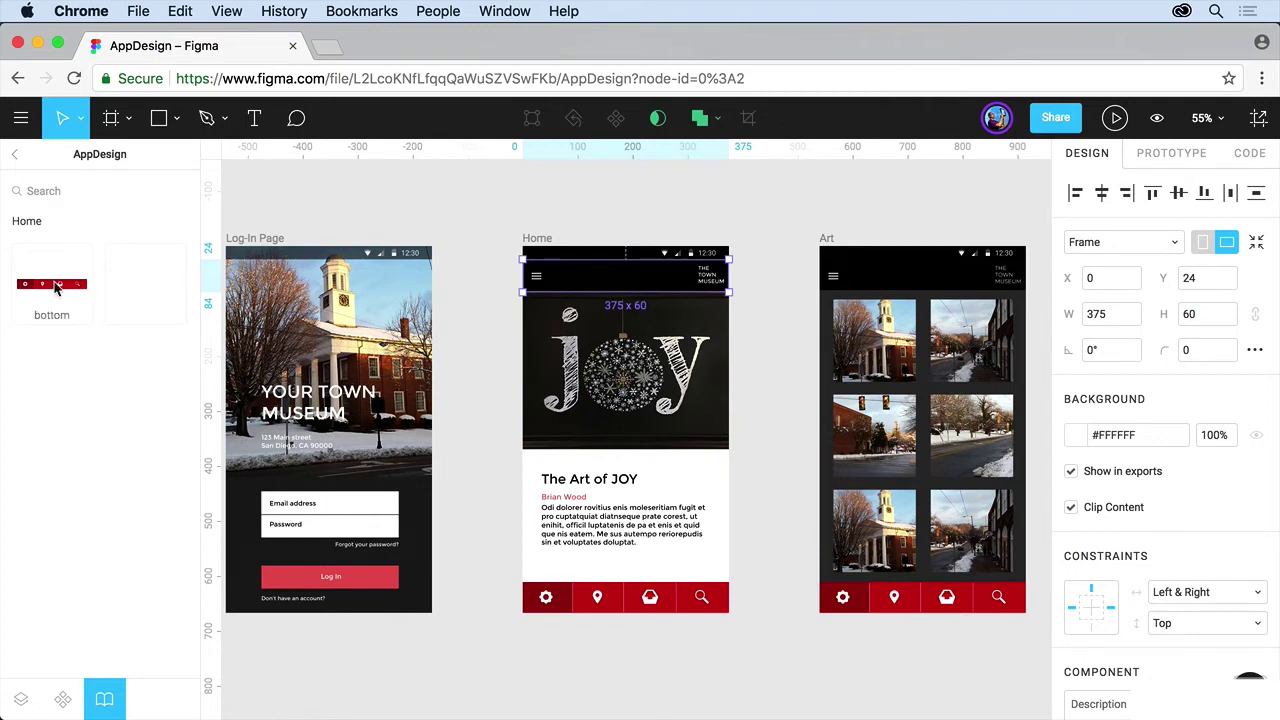
drag(62, 287, 648, 425)
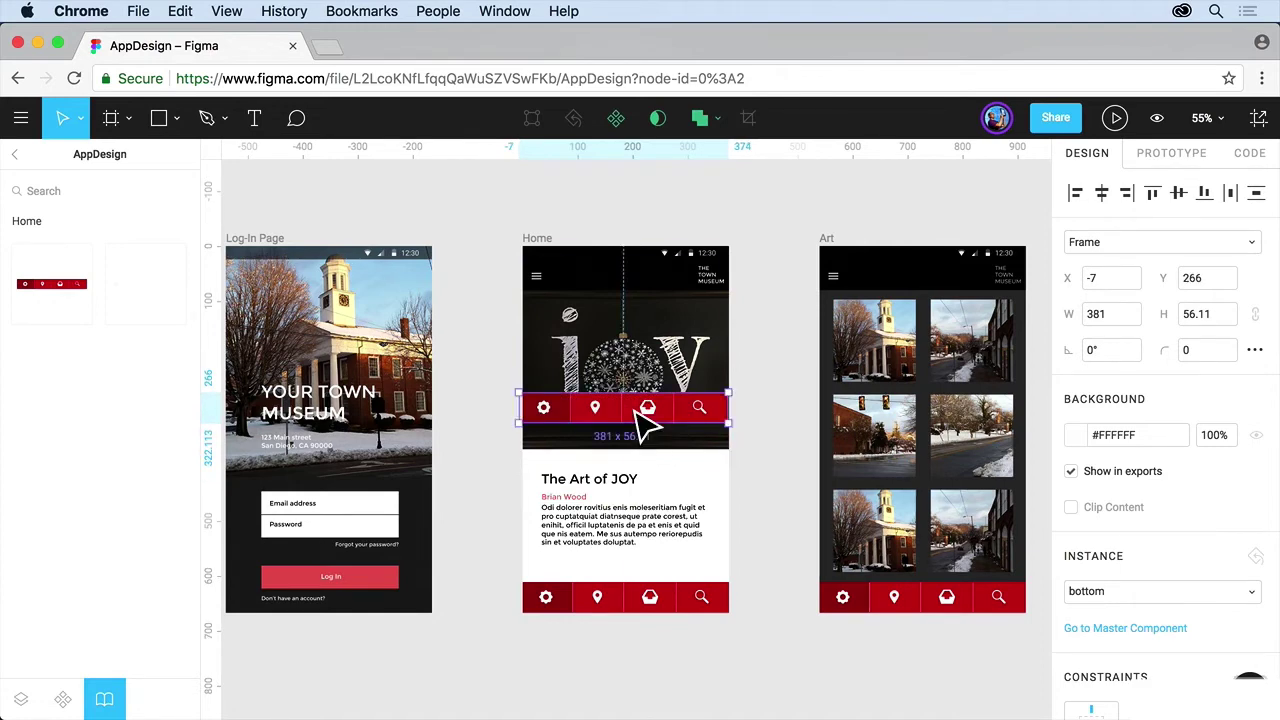
key(Delete)
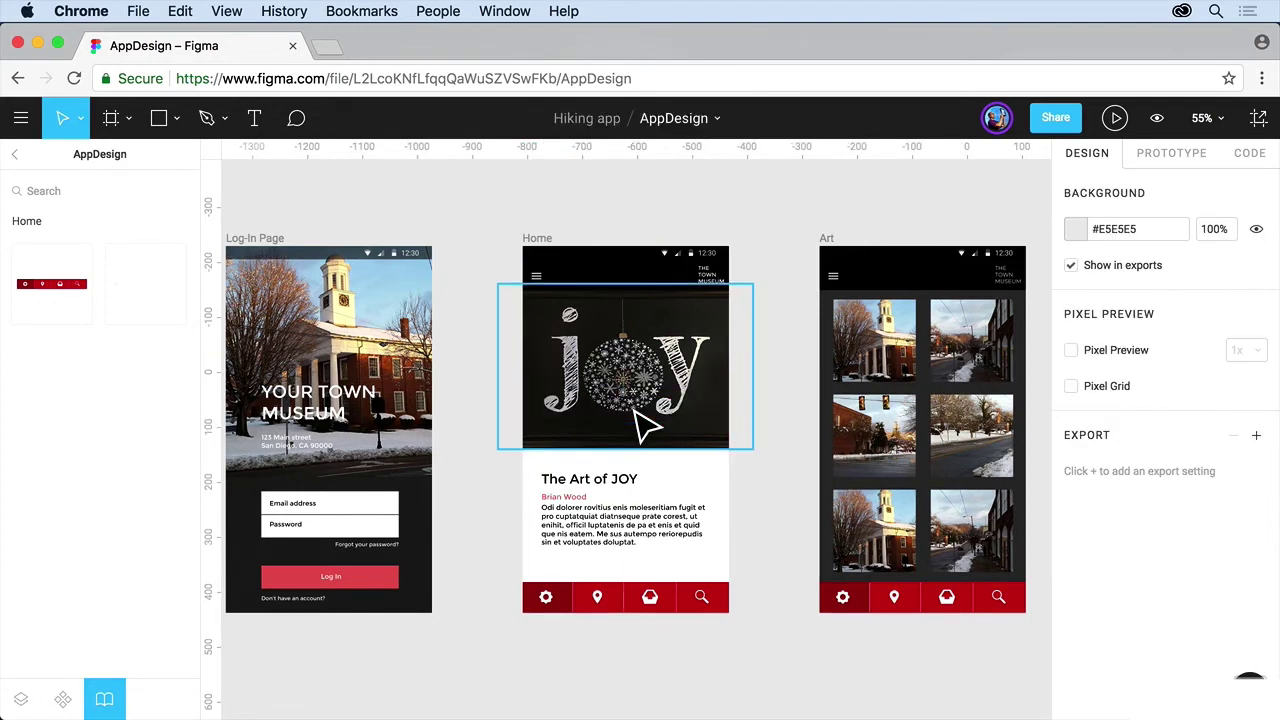
Step: Create a new blank file holding an instance of the AppDesign bottom nav bar
click(21, 118)
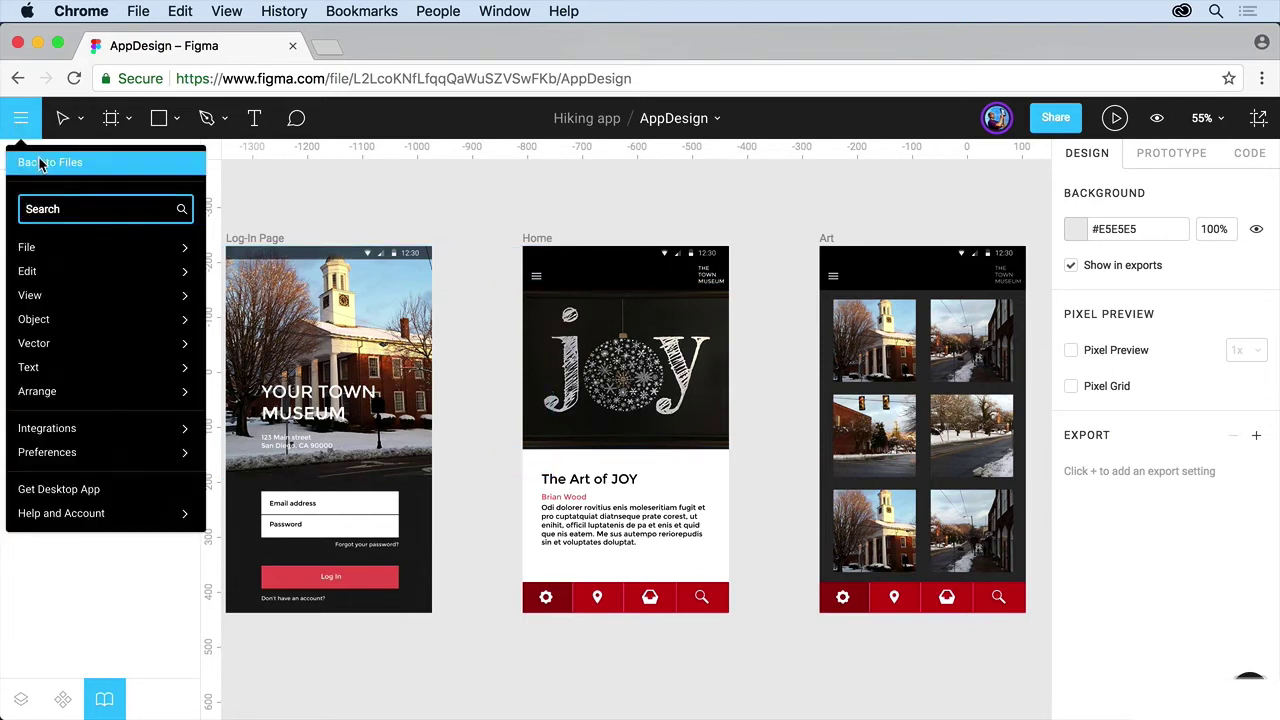
click(40, 165)
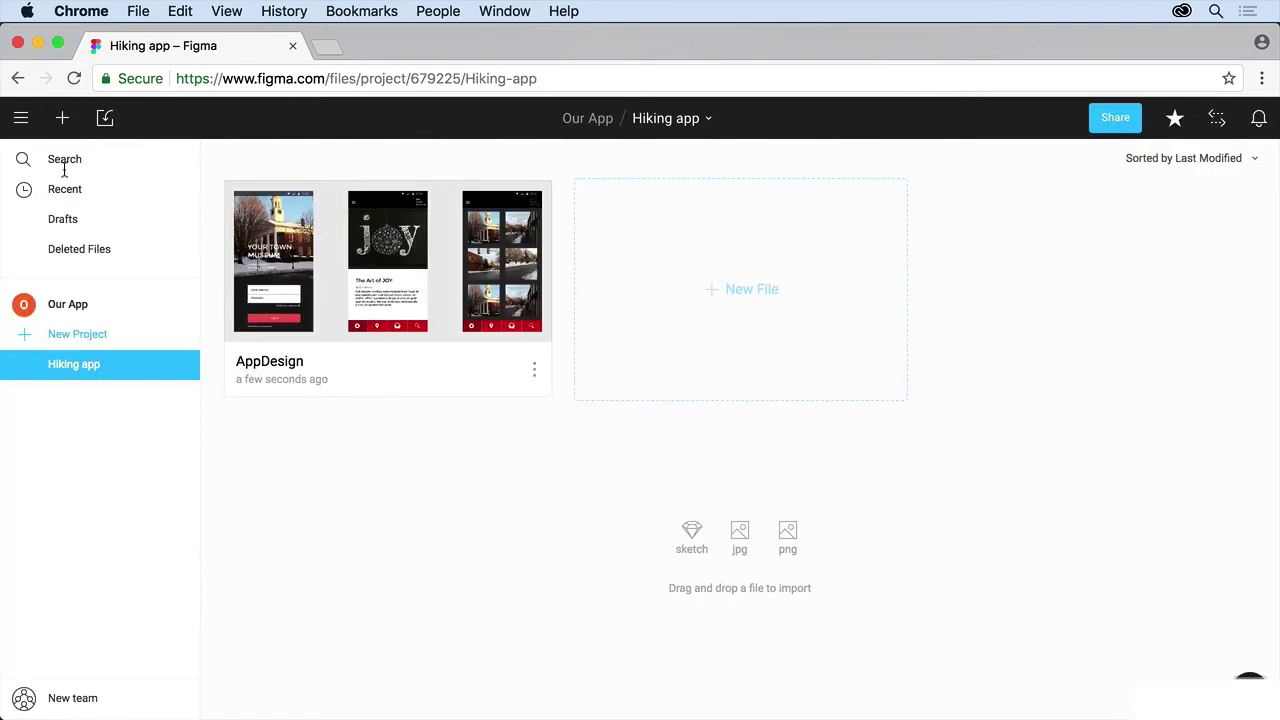
click(752, 289)
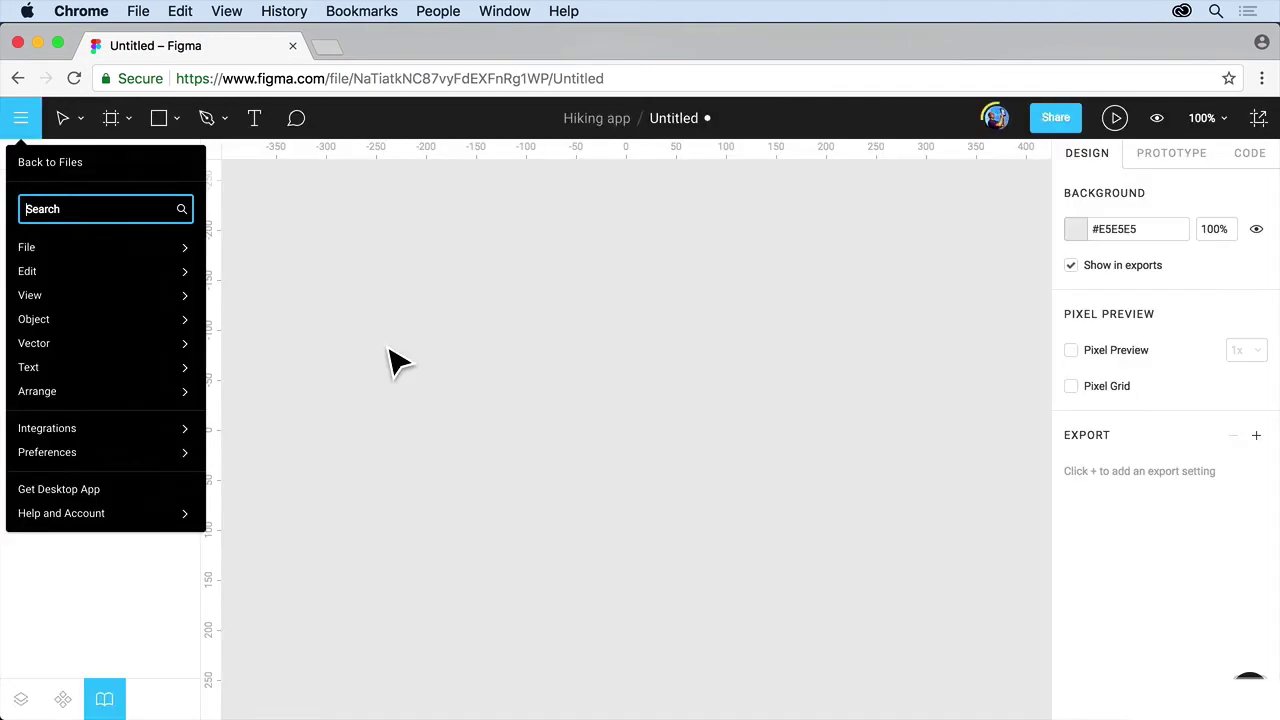
click(346, 337)
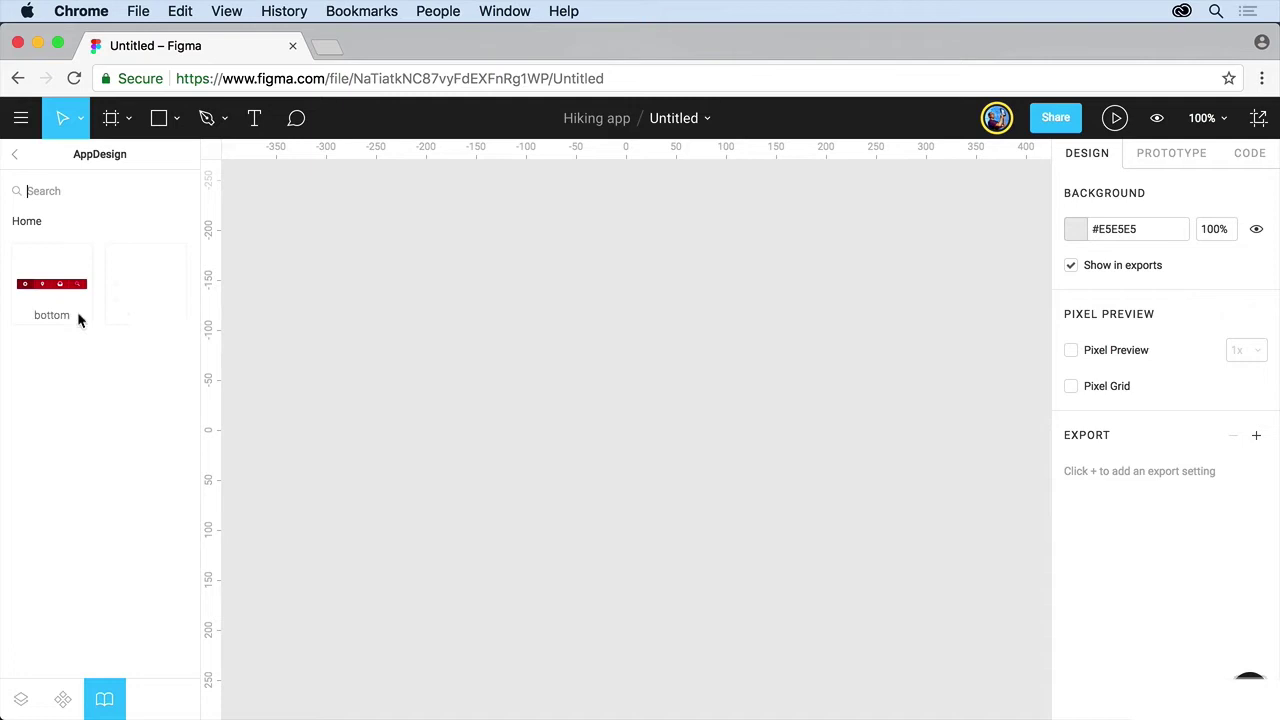
drag(49, 287, 590, 414)
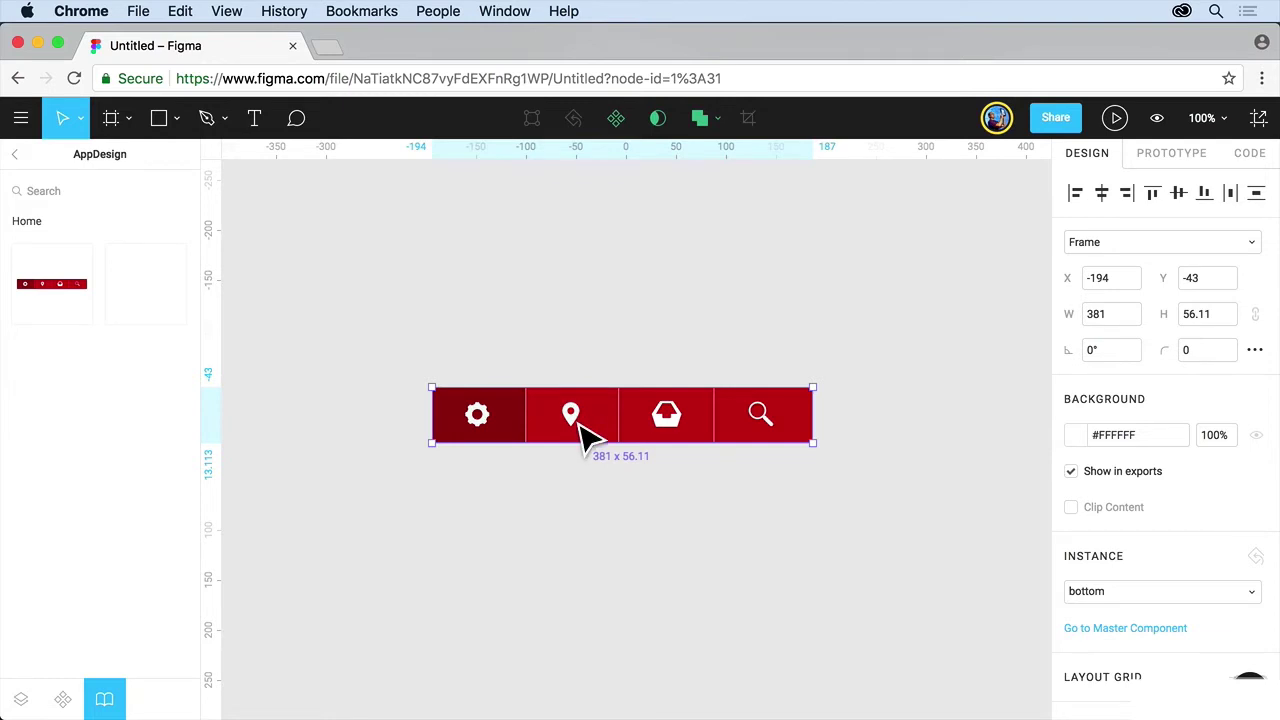
Step: Set the instance's location-pin fill layer to orange
double_click(581, 420)
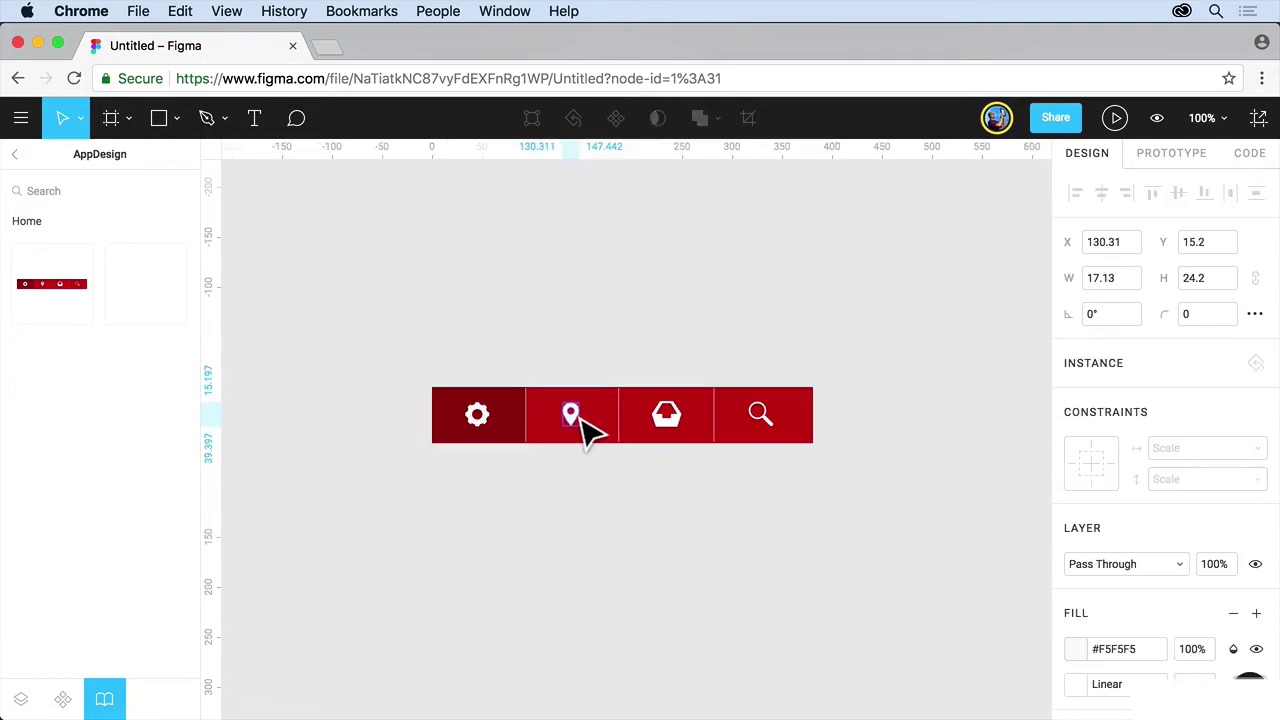
double_click(584, 418)
click(580, 430)
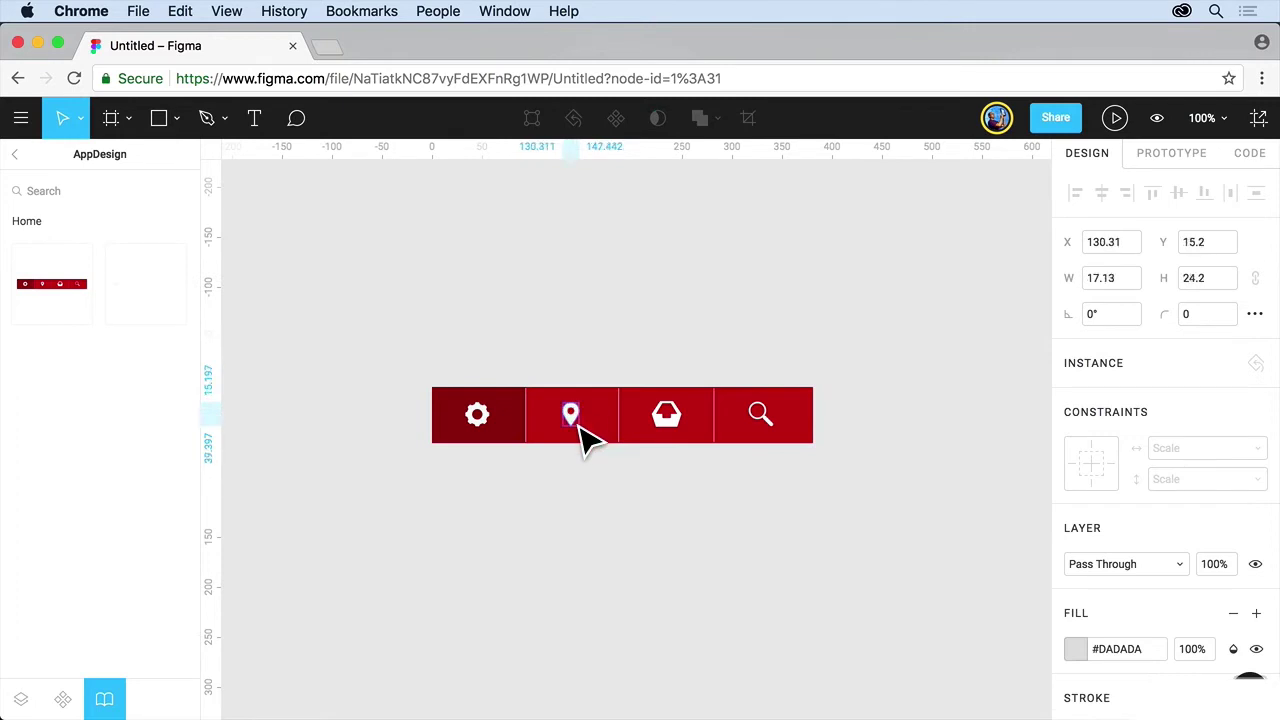
scroll(1137, 515, down, 3)
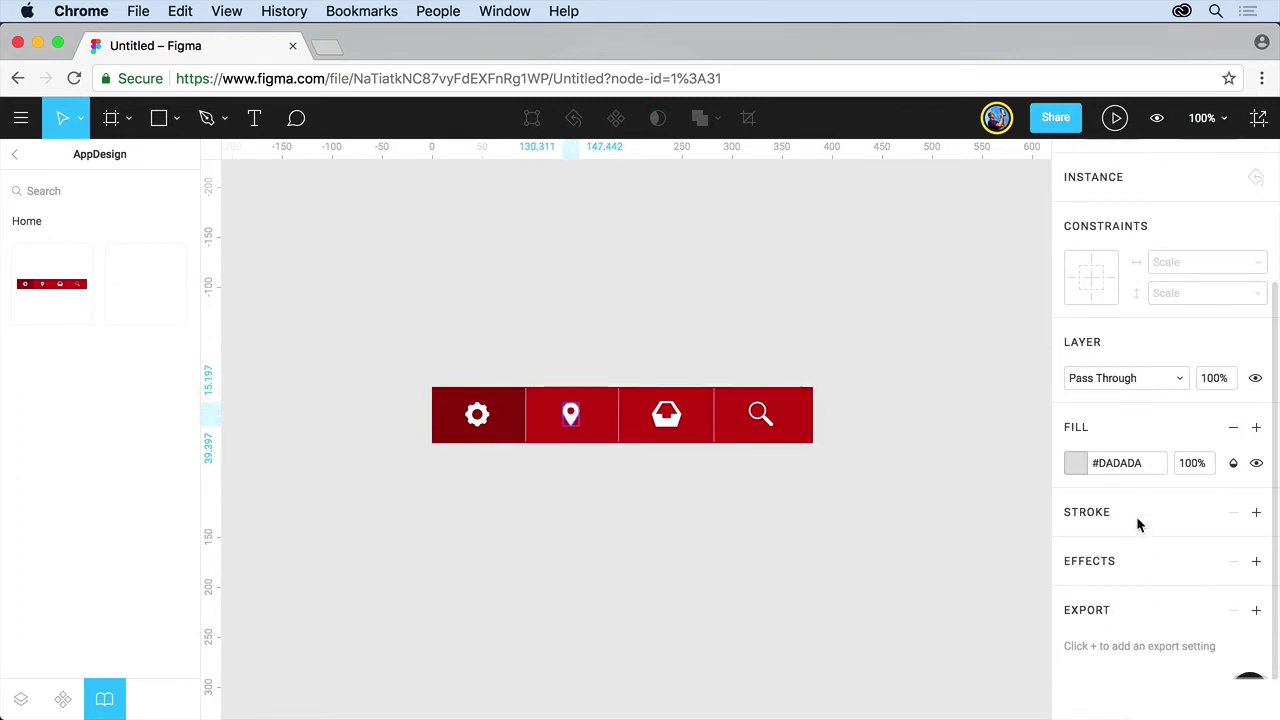
click(1076, 462)
click(918, 648)
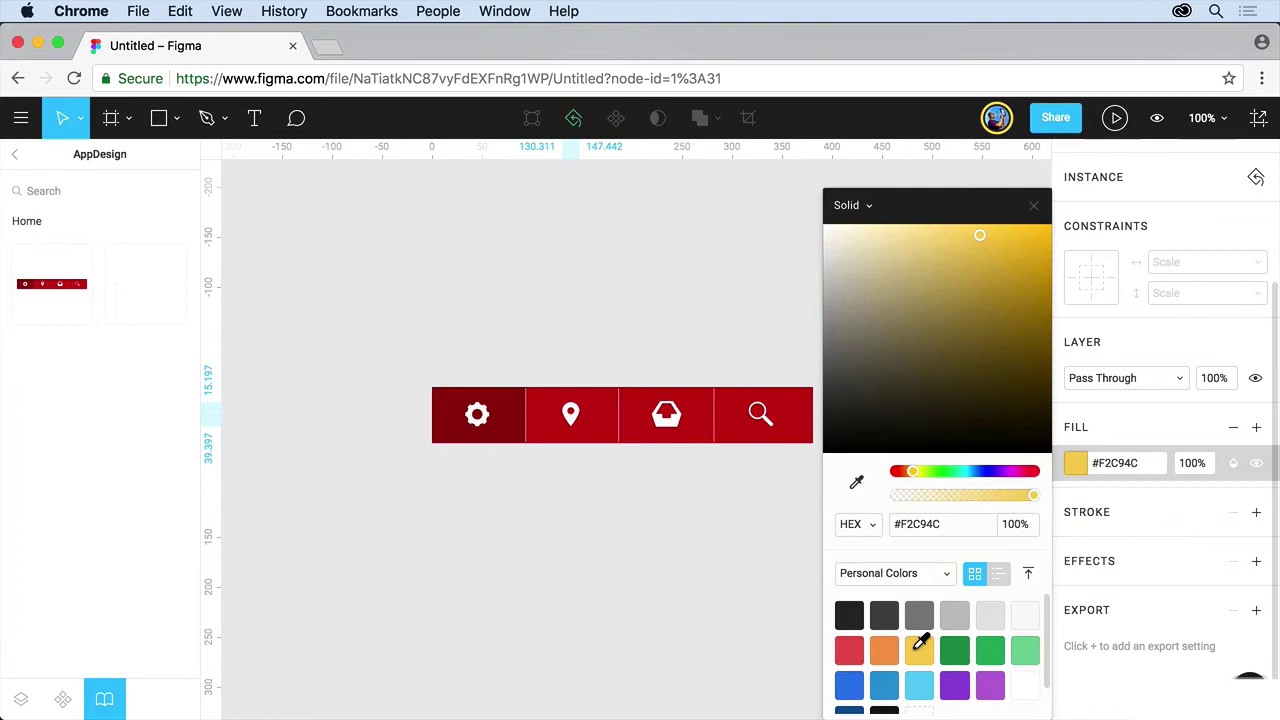
click(889, 650)
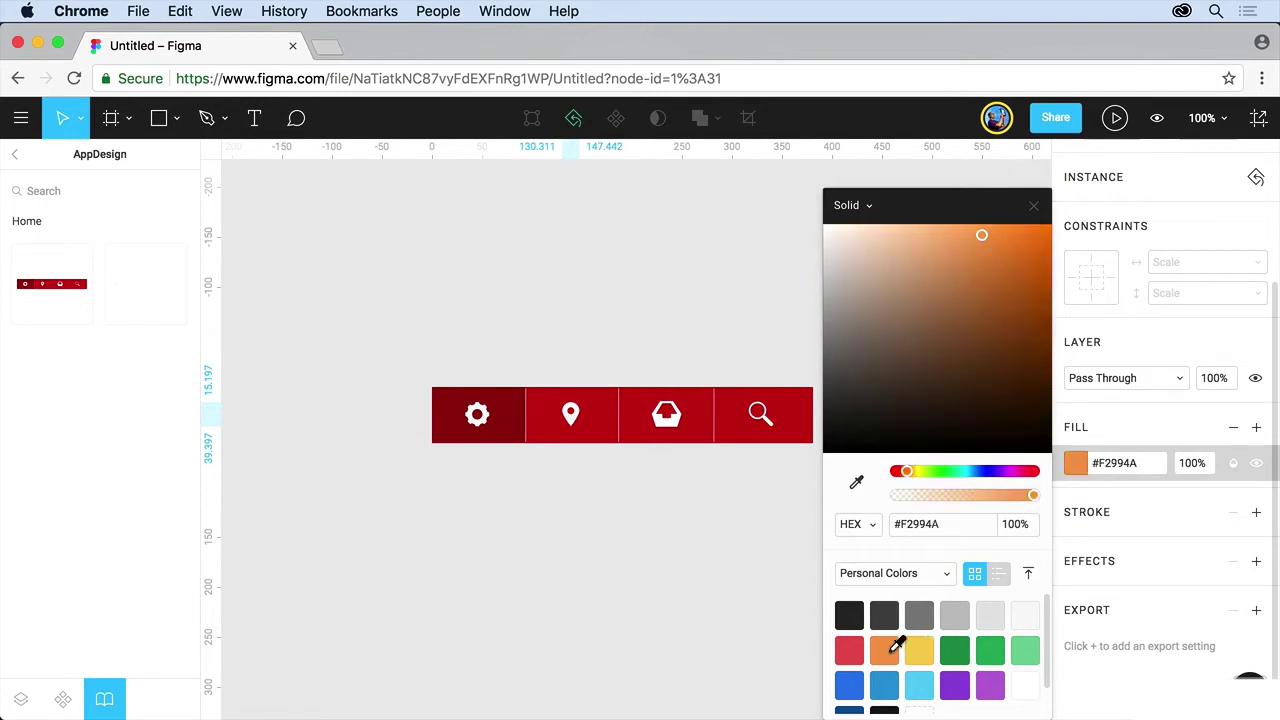
click(1033, 206)
click(755, 420)
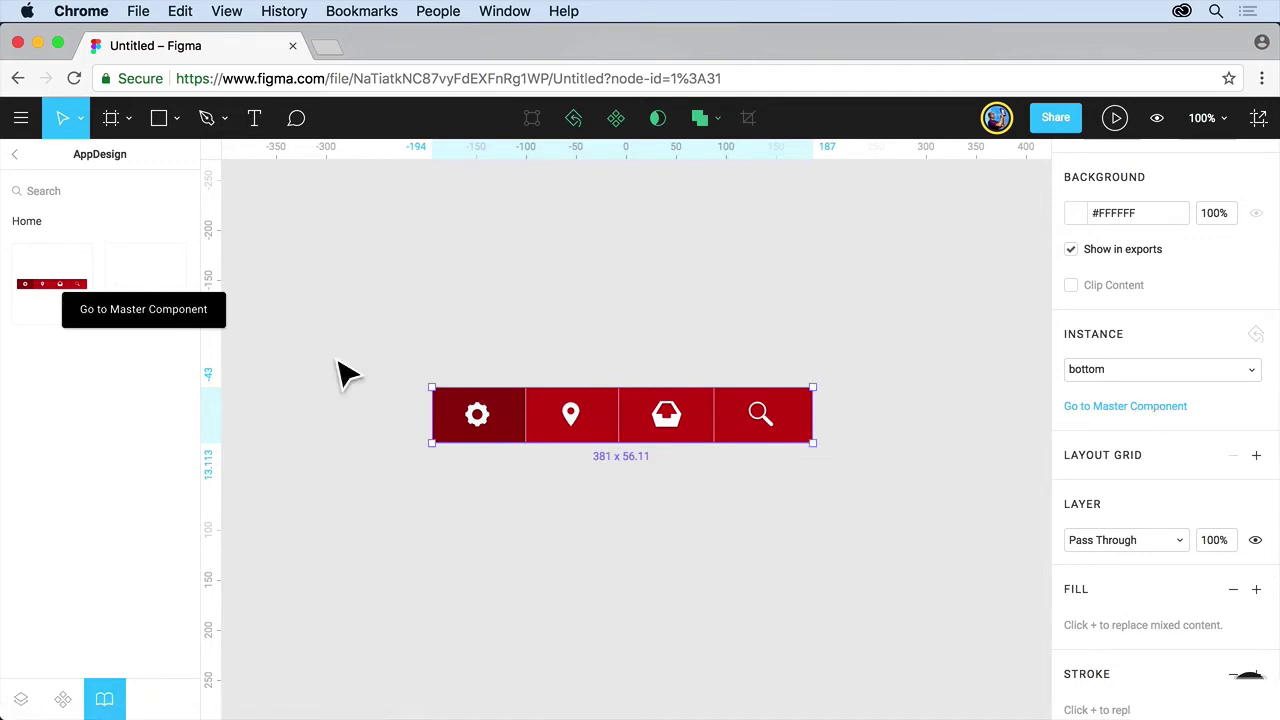
Step: In the master bottom component, set the 'selected' rectangle to 55% opacity and review changes to publish
click(146, 312)
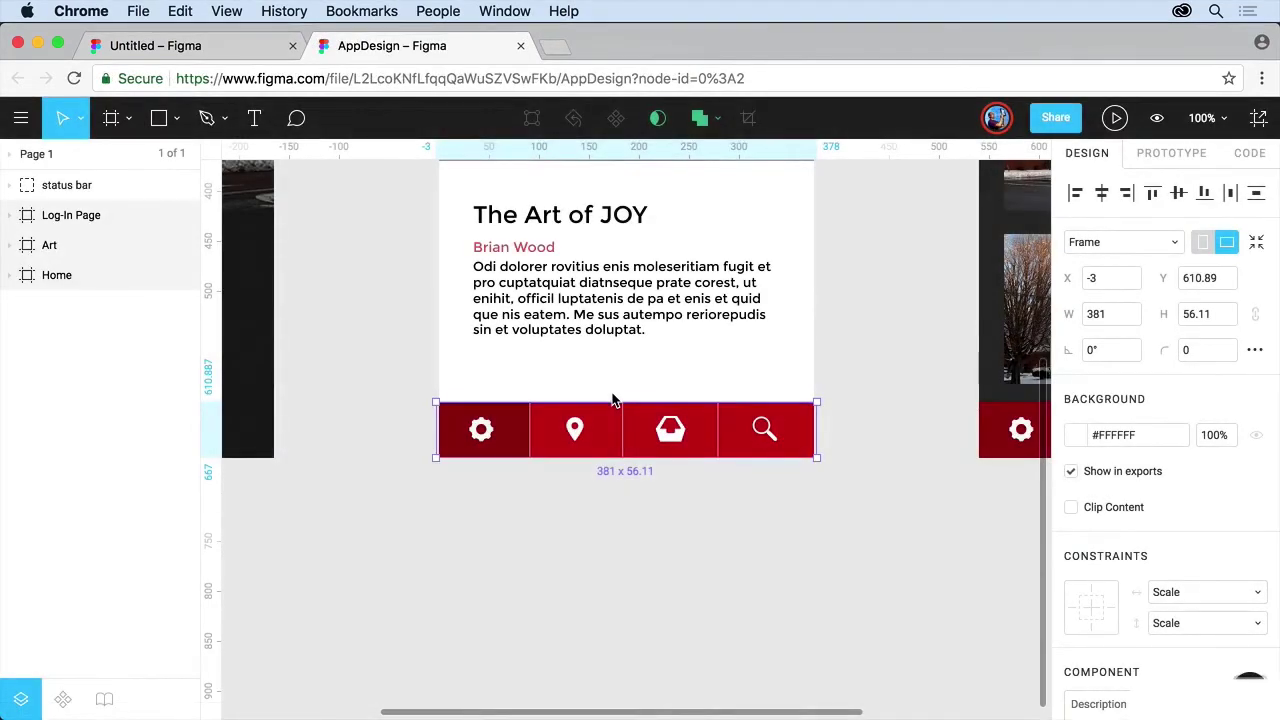
double_click(521, 441)
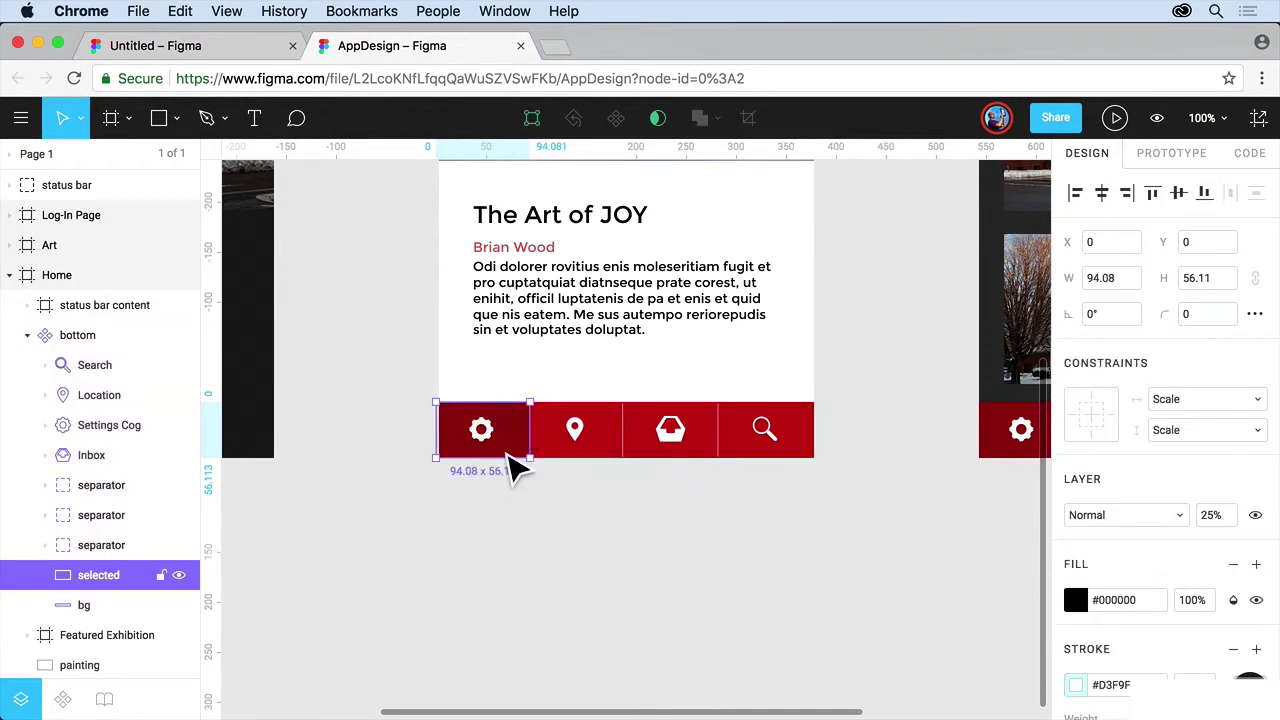
scroll(1070, 524, down, 5)
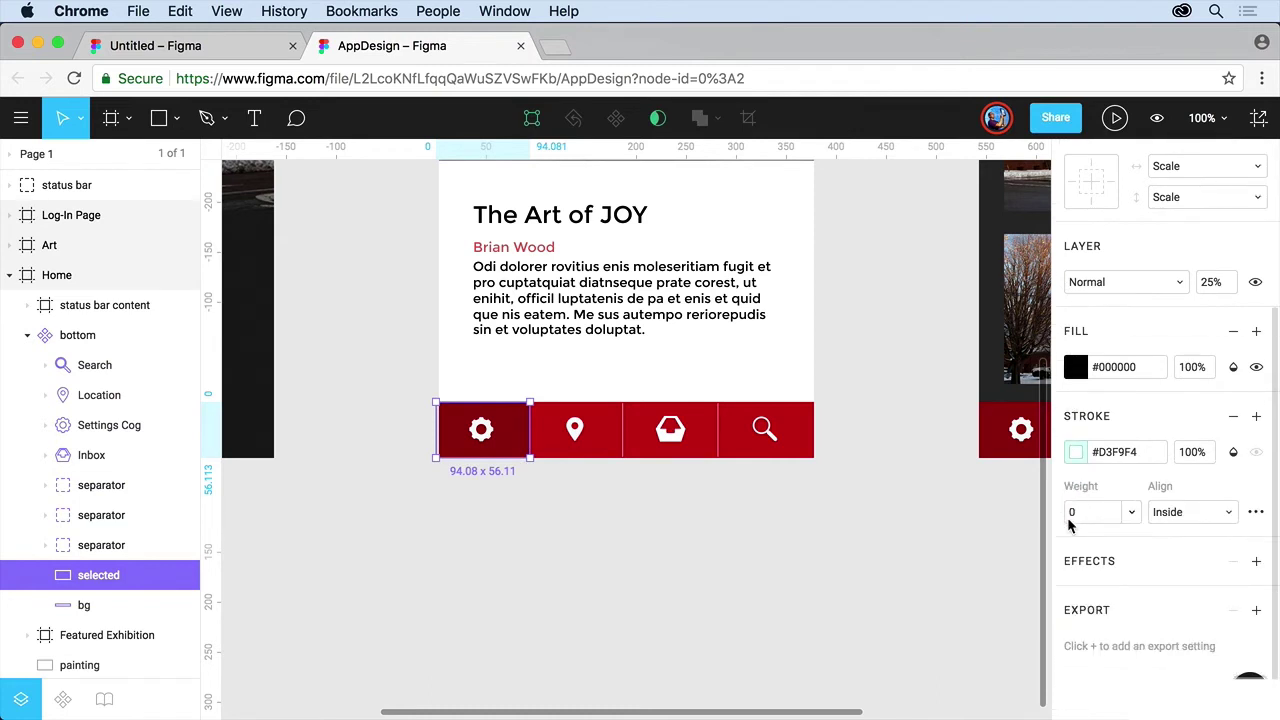
click(1222, 283)
text(55)
key(Return)
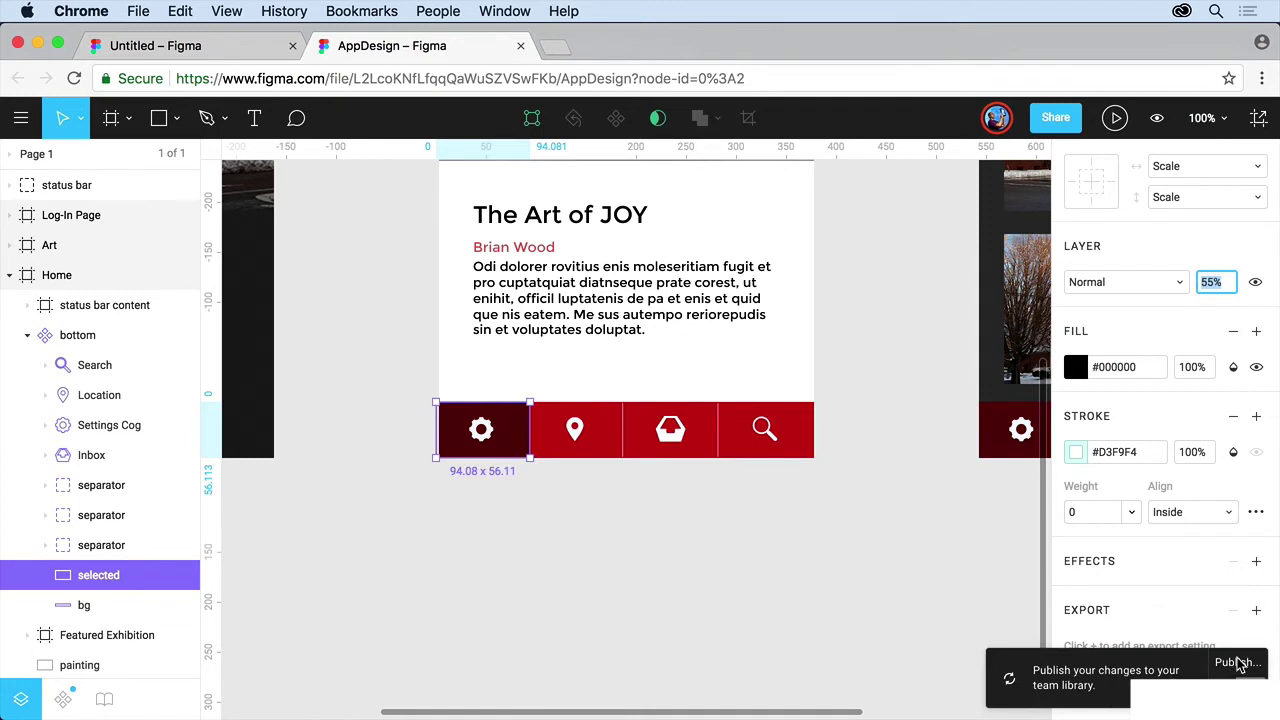
click(1238, 663)
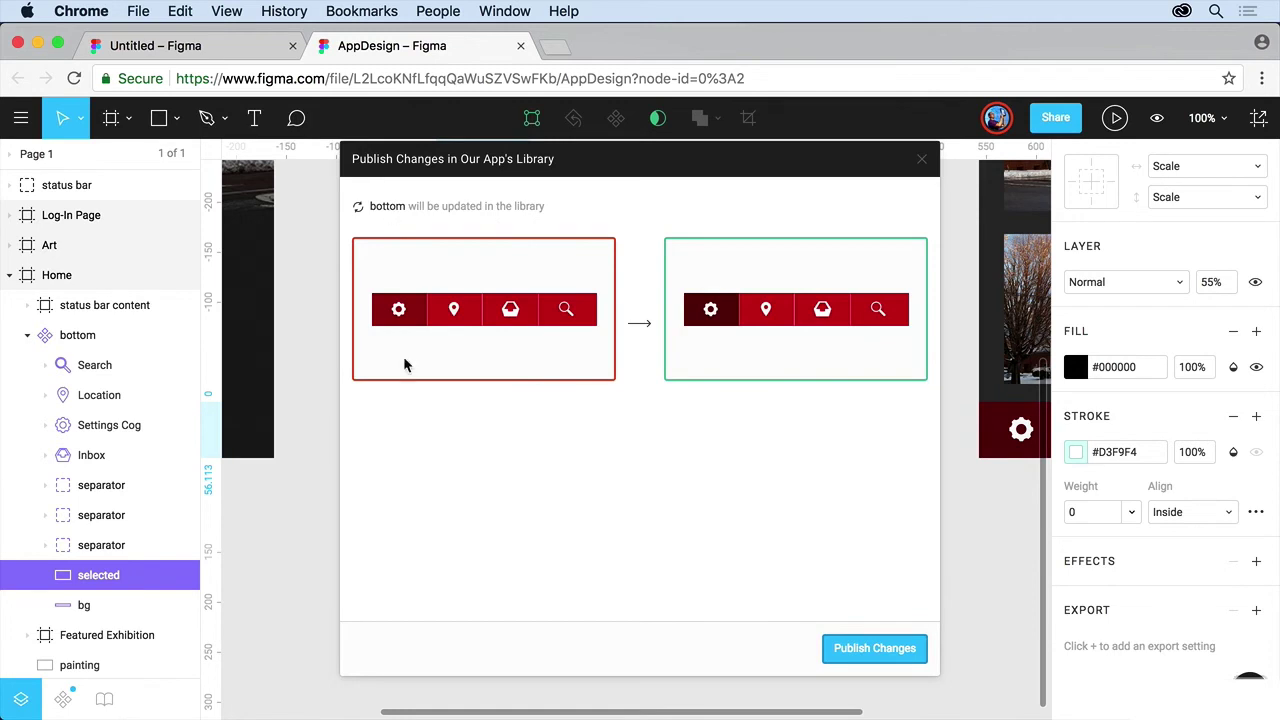
Step: Publish the 'bottom' component update and browse AppDesign's components in the team library
click(897, 649)
click(897, 650)
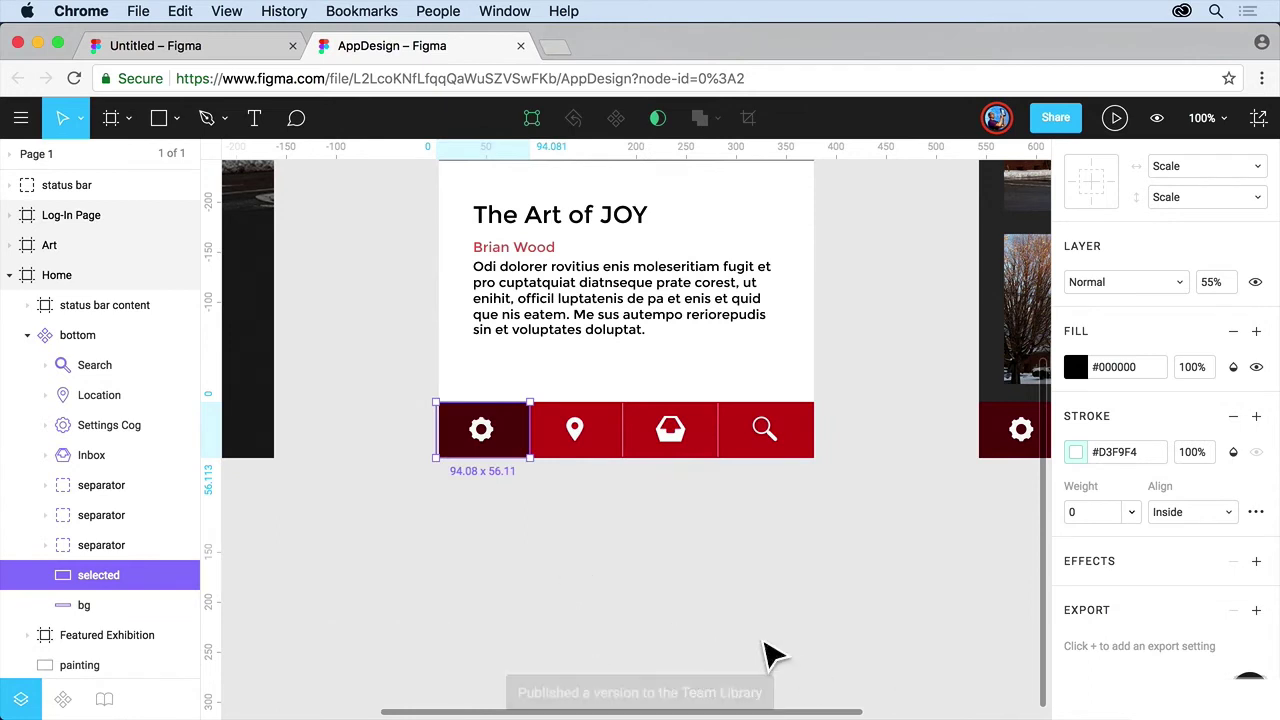
click(106, 701)
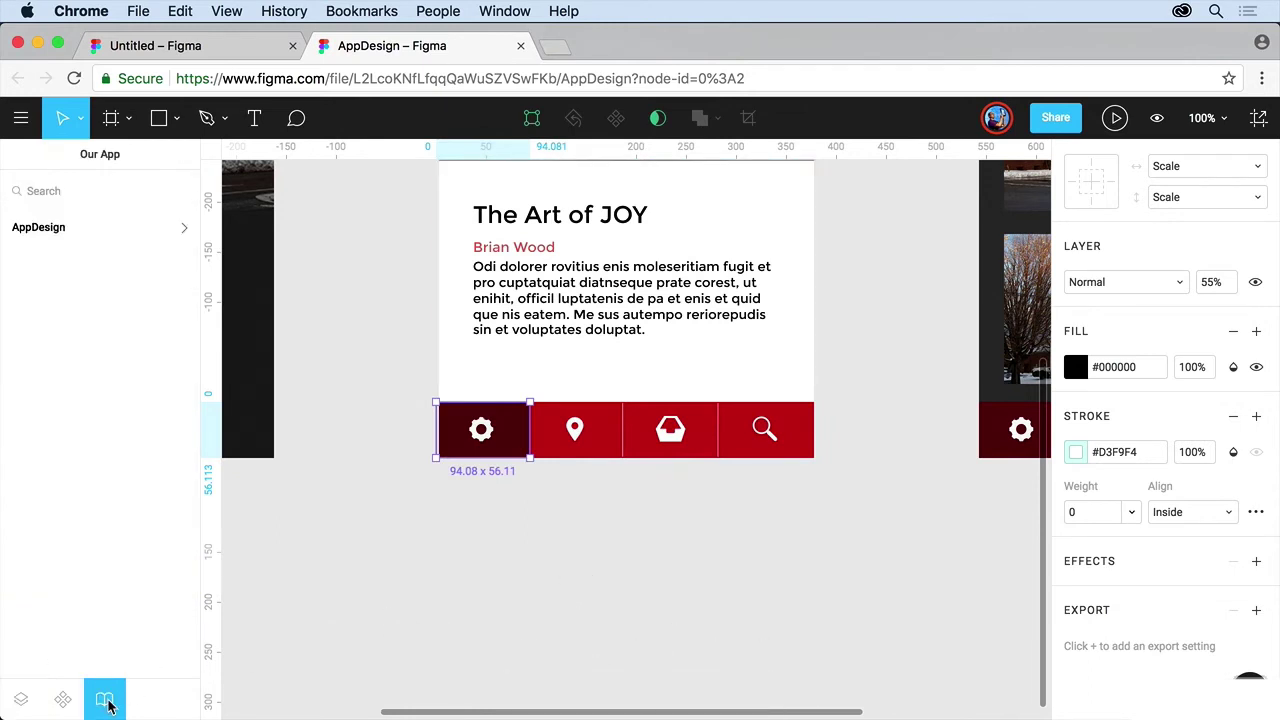
click(114, 225)
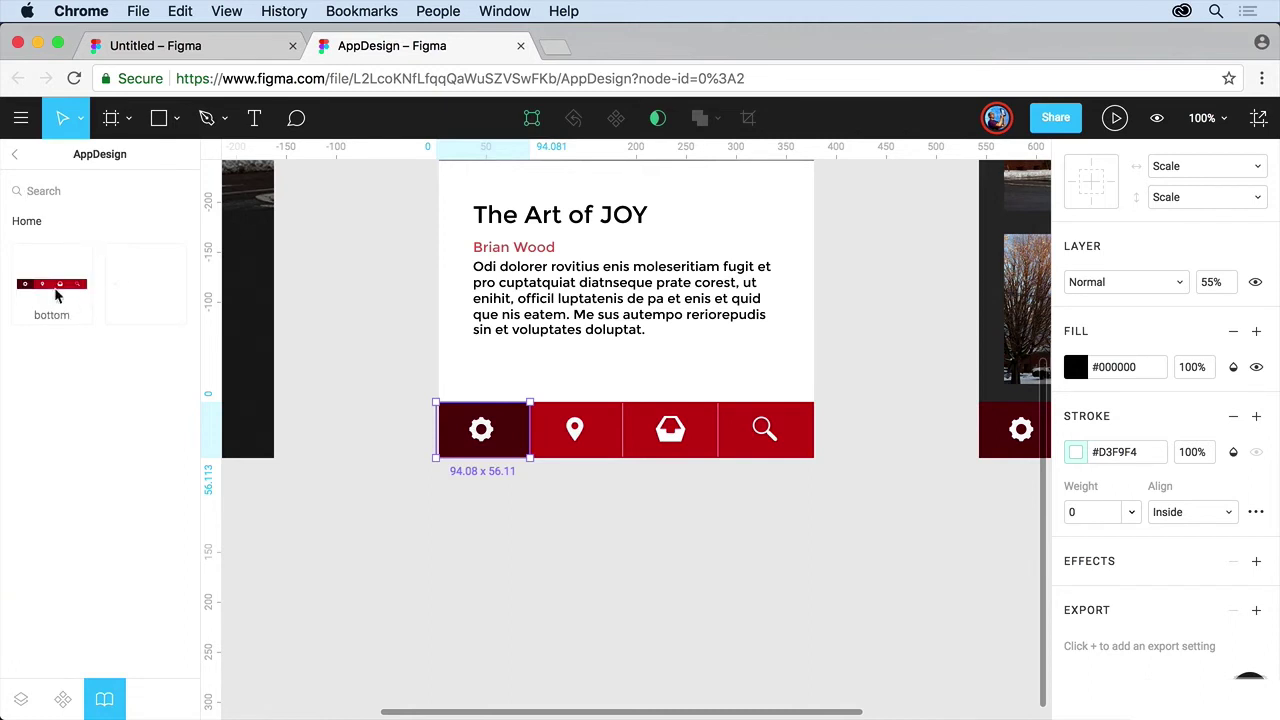
Step: In the Untitled file, review and accept all library updates to the bottom bar
click(156, 49)
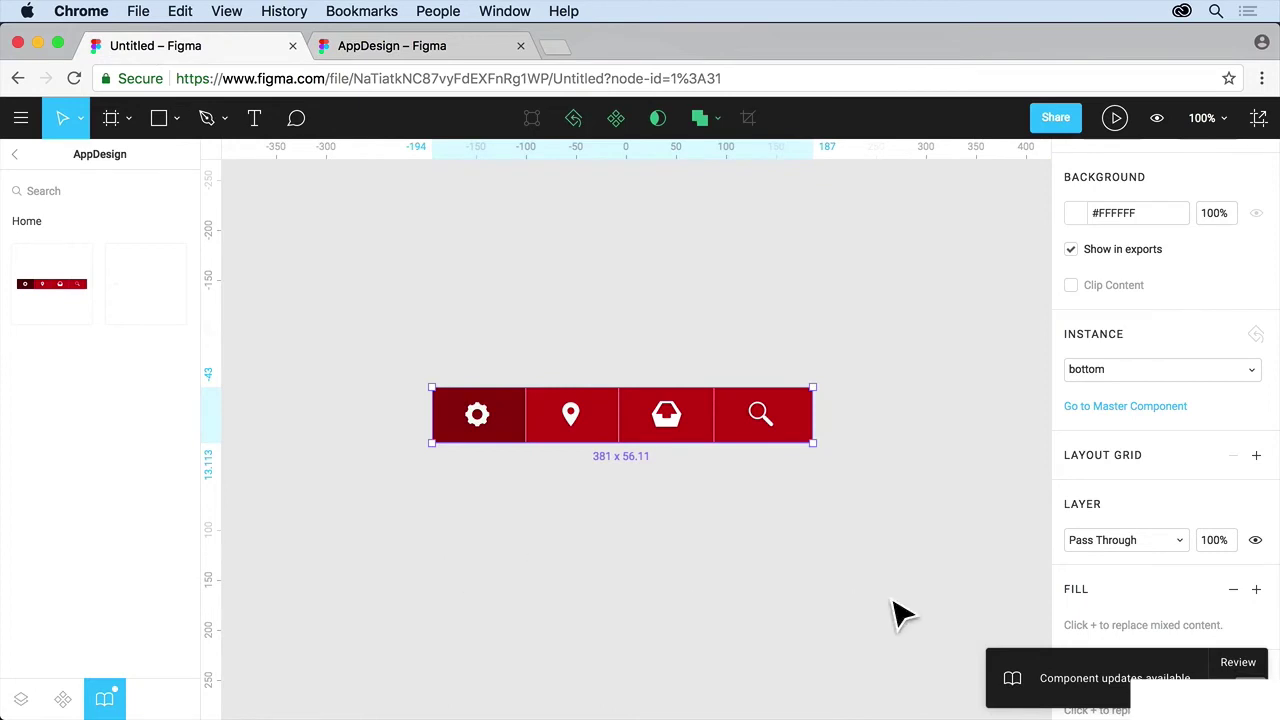
click(1232, 668)
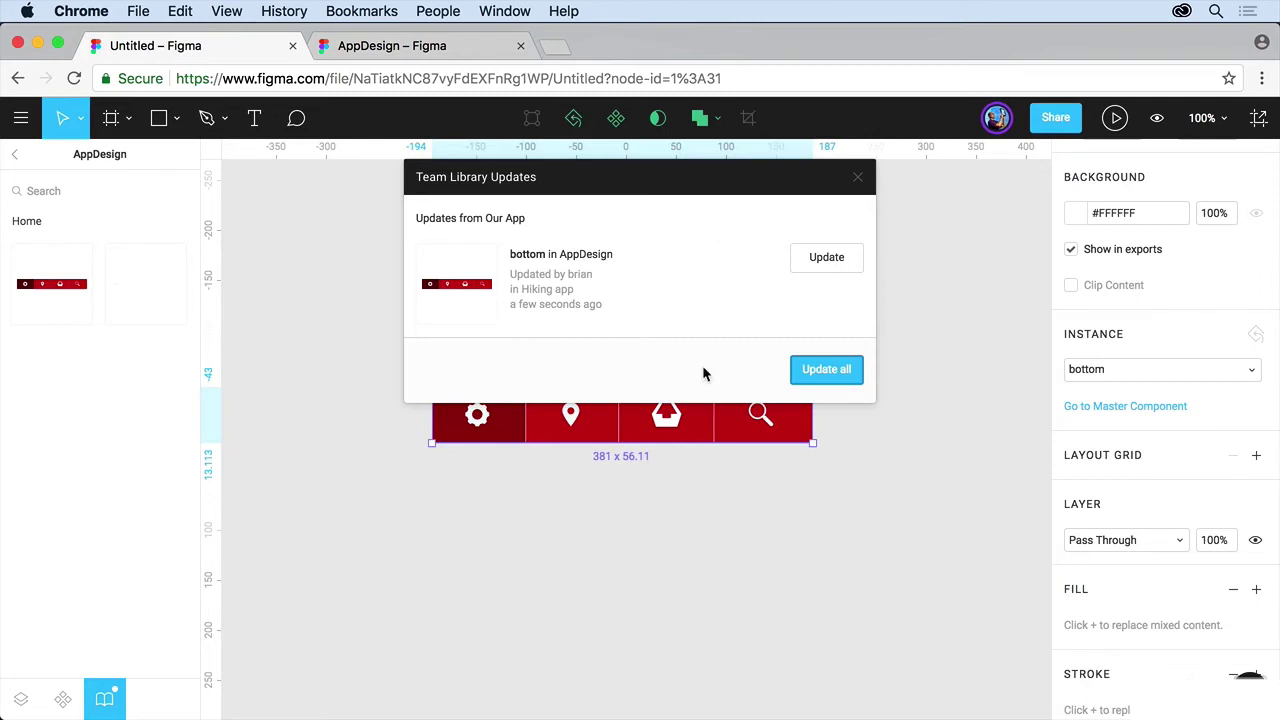
click(806, 372)
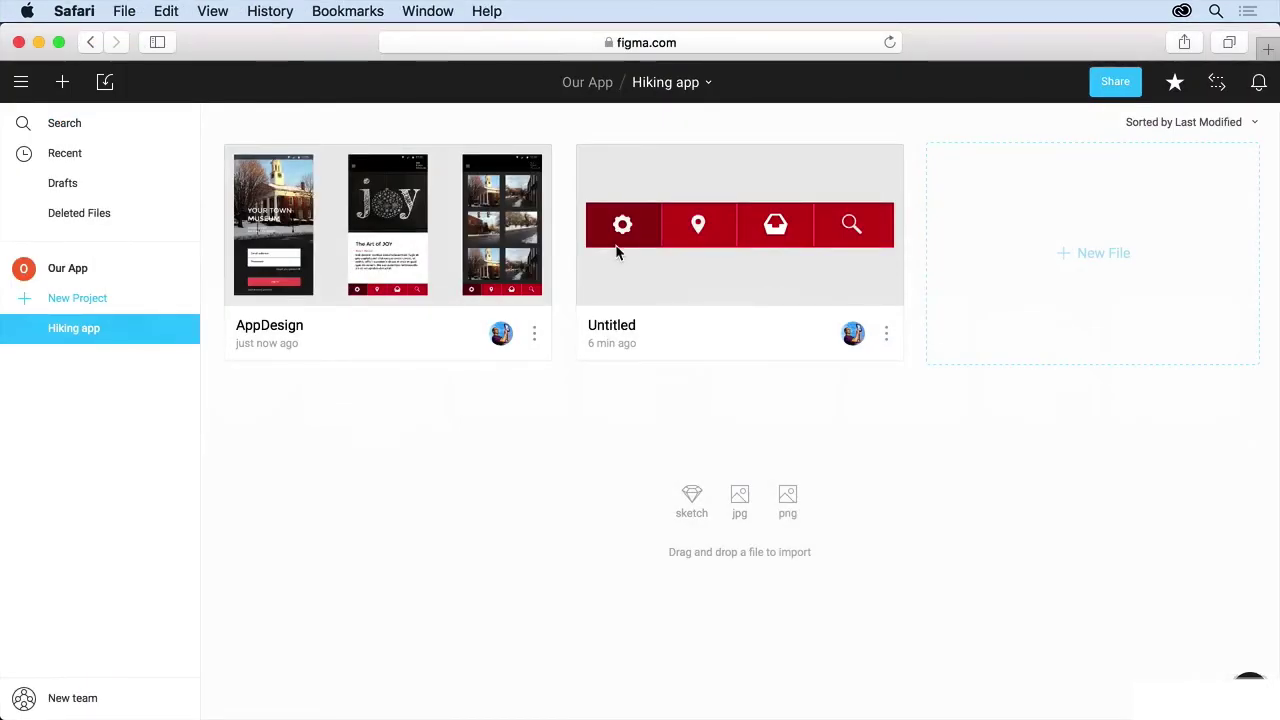
Step: Open AppDesign, view its components in the team library, then return to the Hiking app file list
double_click(405, 262)
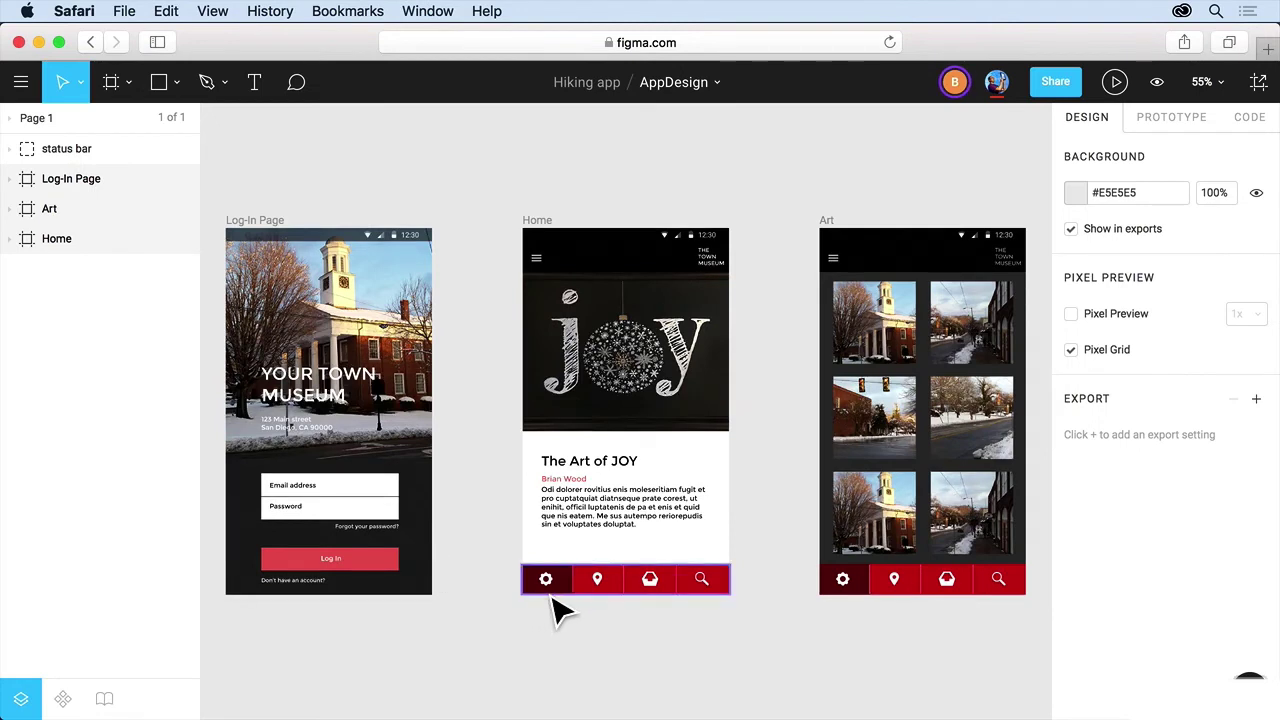
click(104, 700)
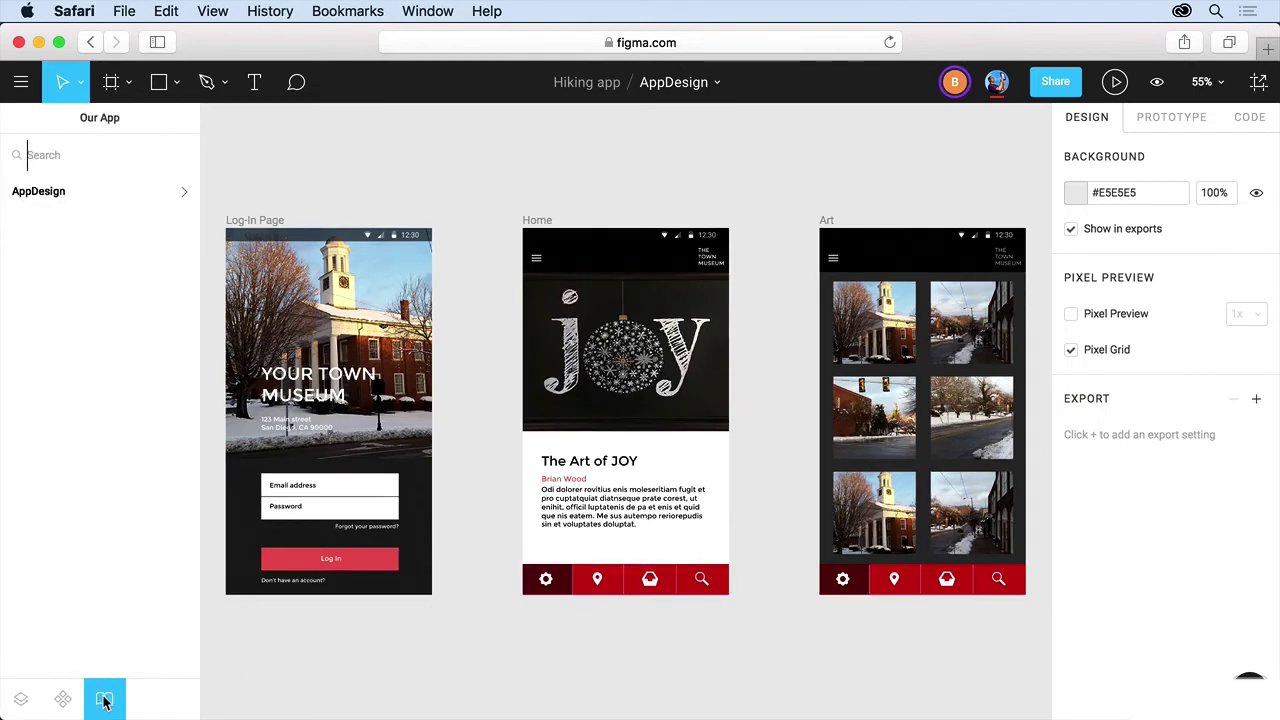
click(132, 197)
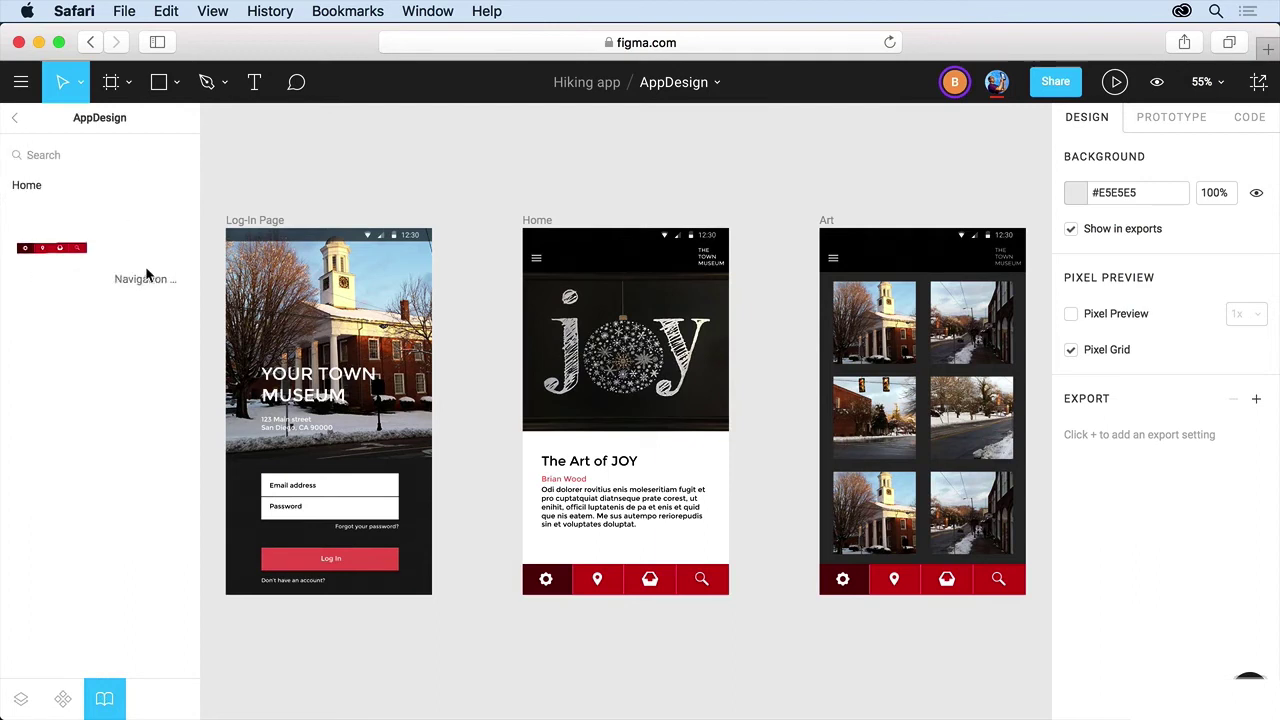
click(21, 82)
click(40, 128)
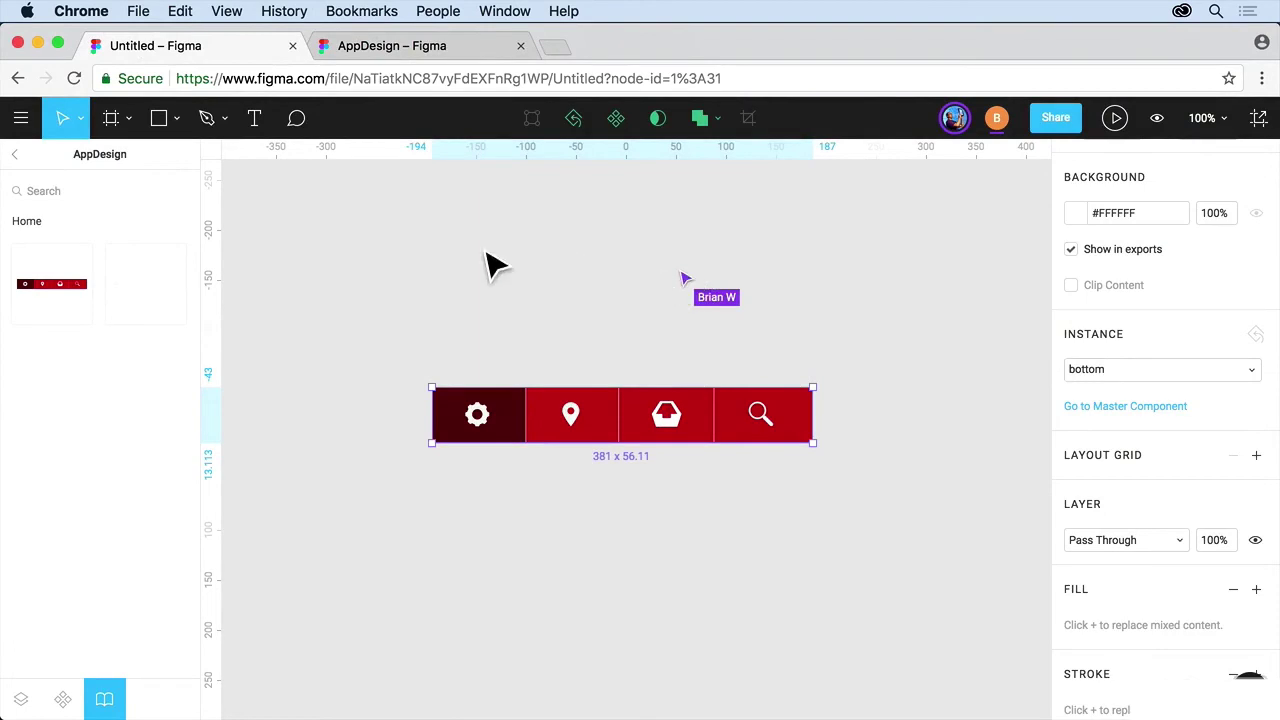
Step: Go back to the Hiking app file list and open the AppDesign file
click(10, 130)
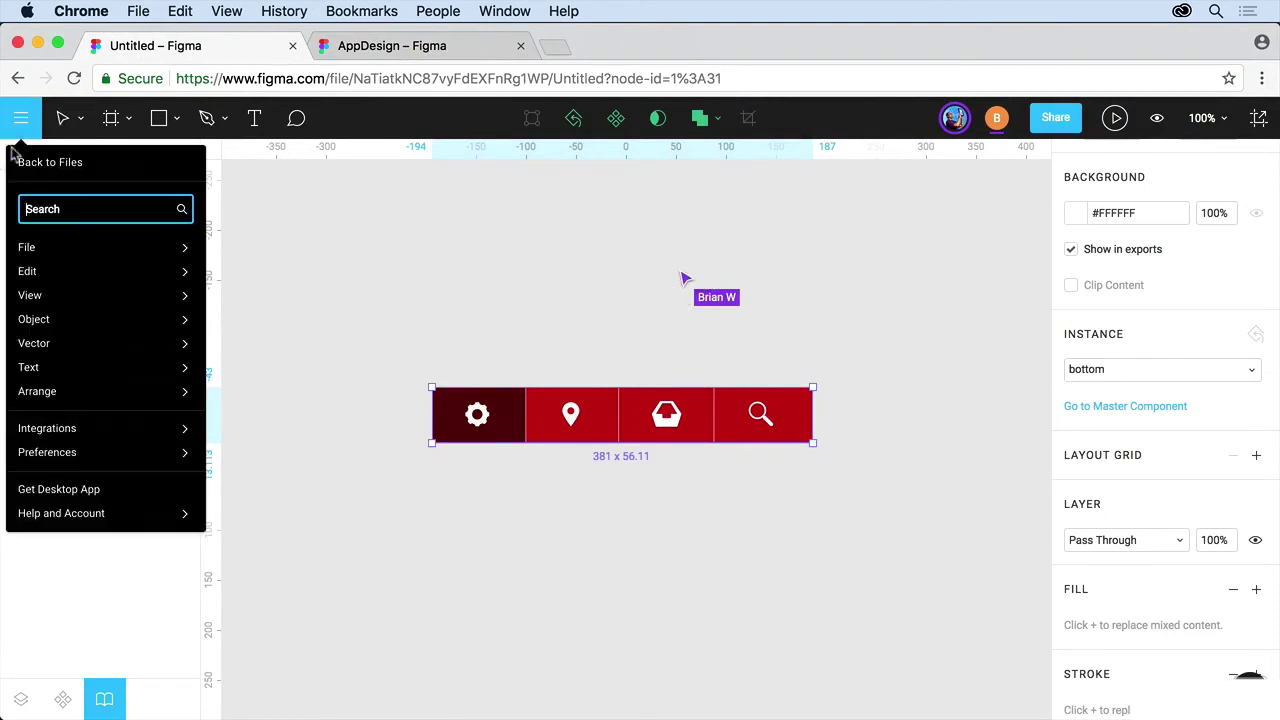
click(22, 158)
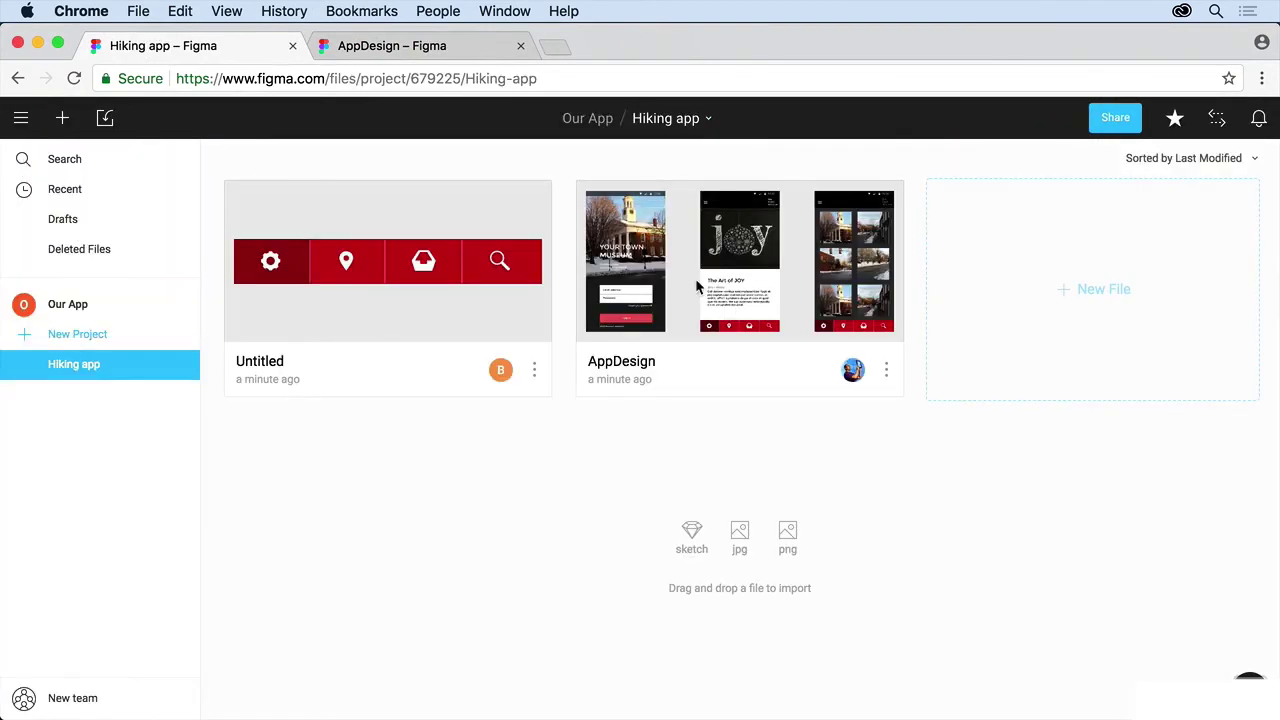
double_click(695, 278)
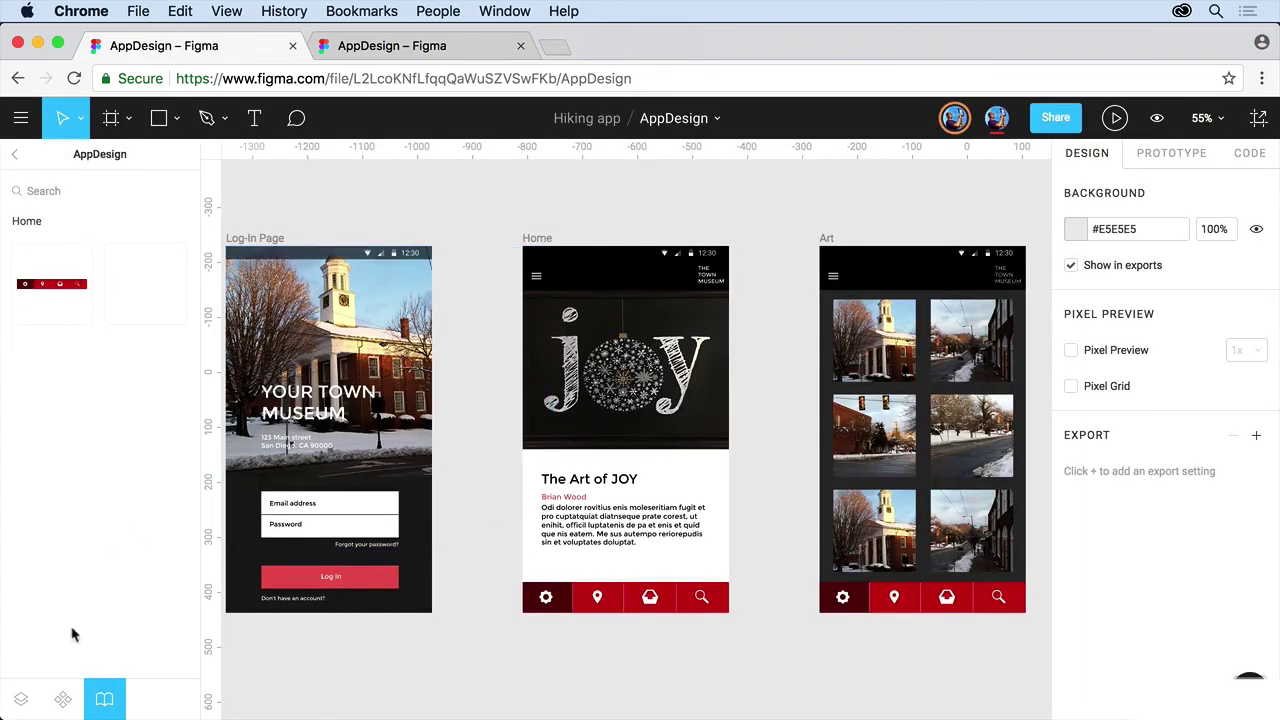
Step: From AppDesign's Components library options, request removing the whole file from the team library
click(62, 700)
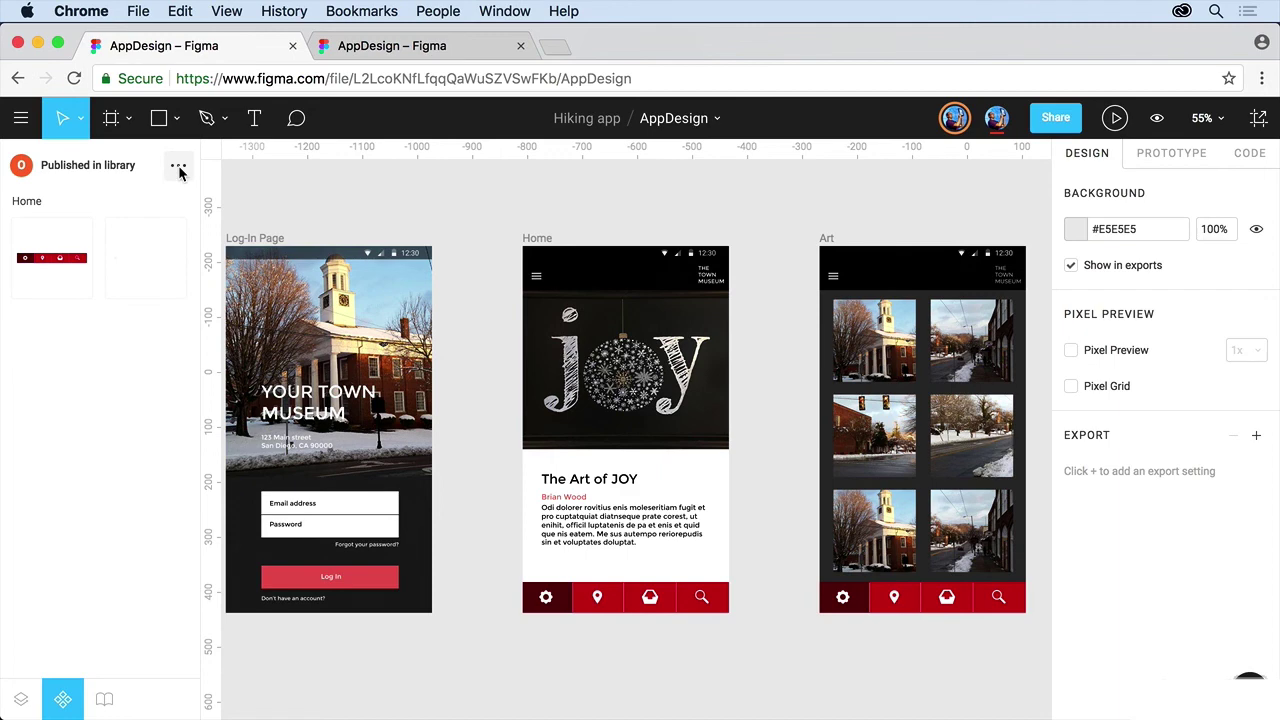
click(178, 168)
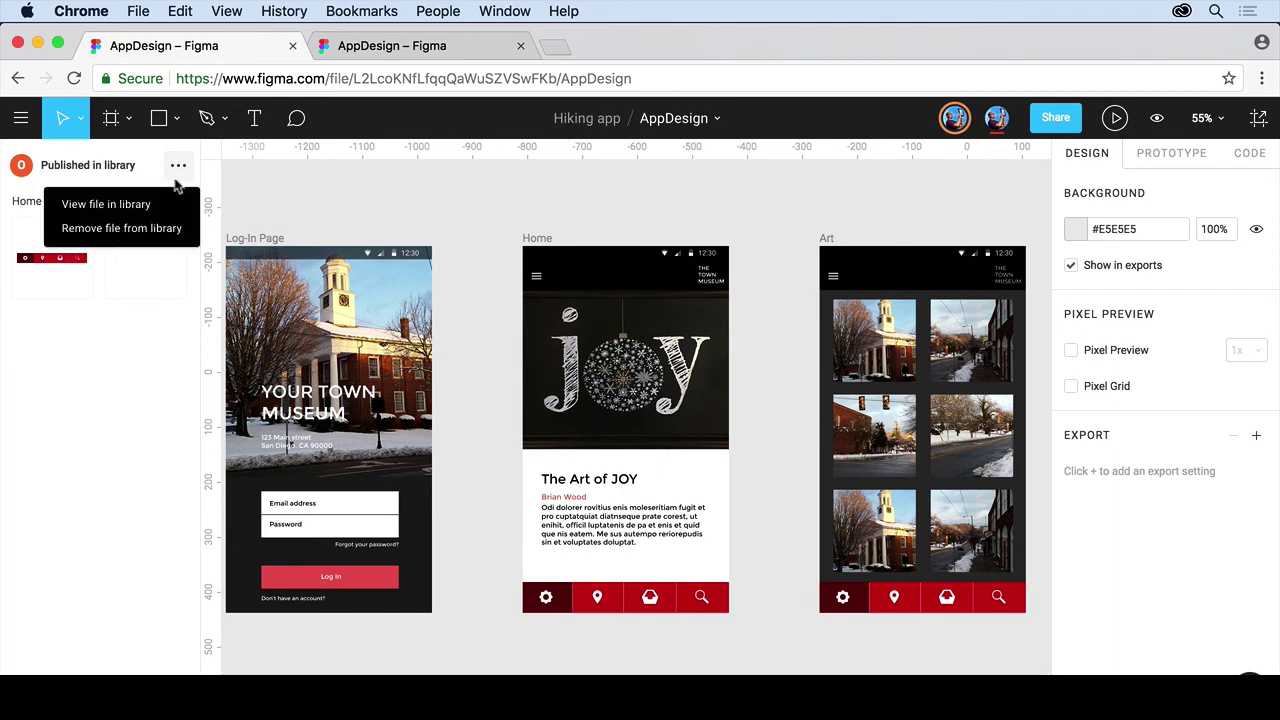
click(161, 228)
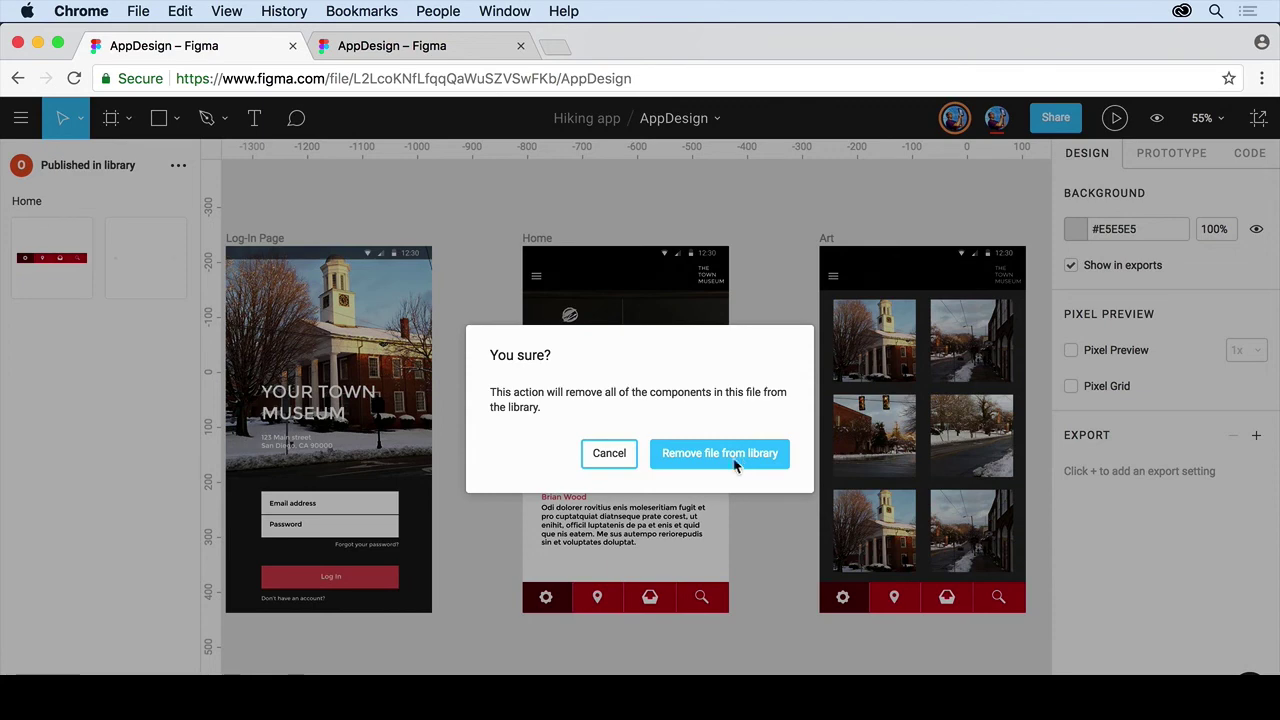
Step: Cancel the whole-file removal, unpublish only the bottom nav-bar component, and publish that 1 change
click(609, 455)
click(60, 245)
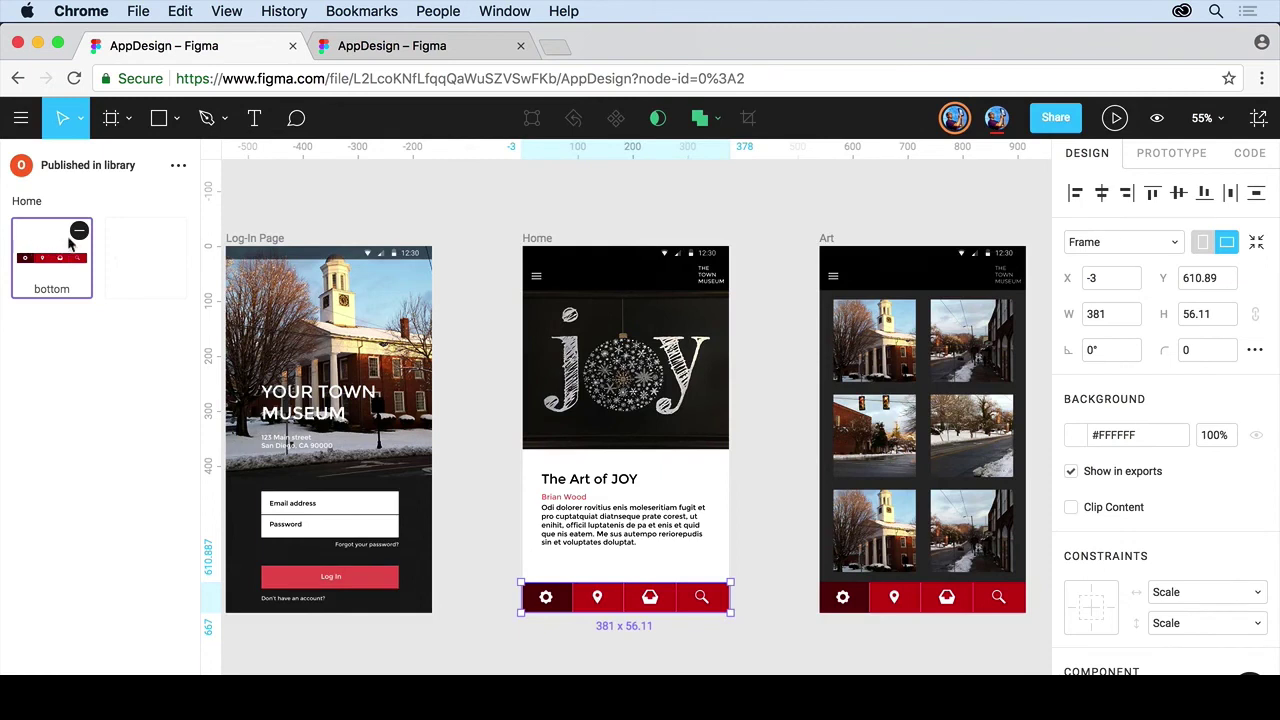
click(79, 231)
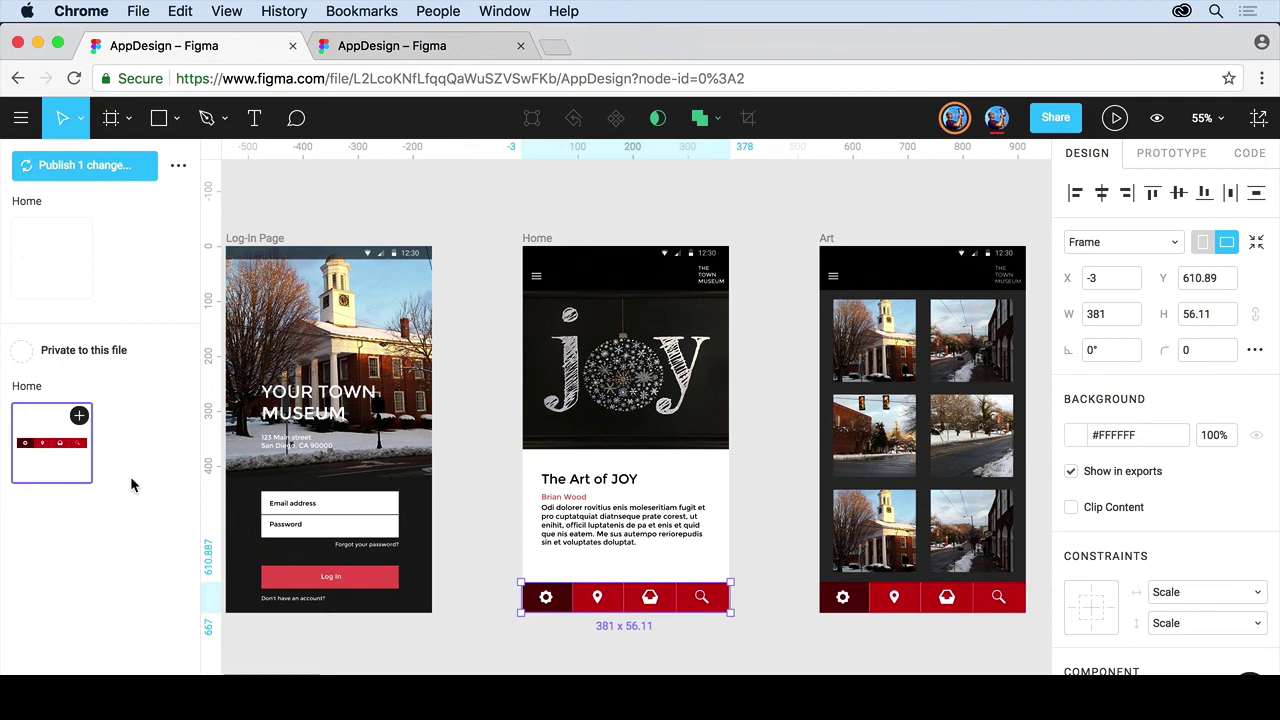
click(70, 165)
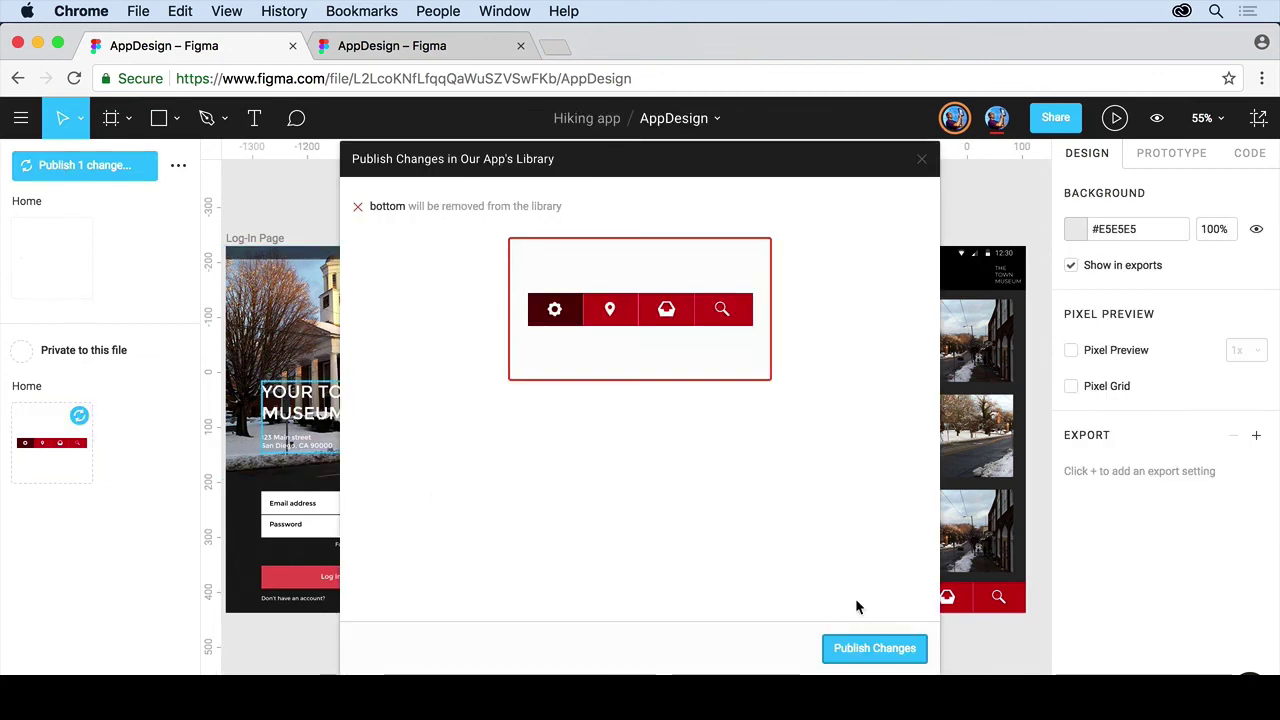
click(875, 648)
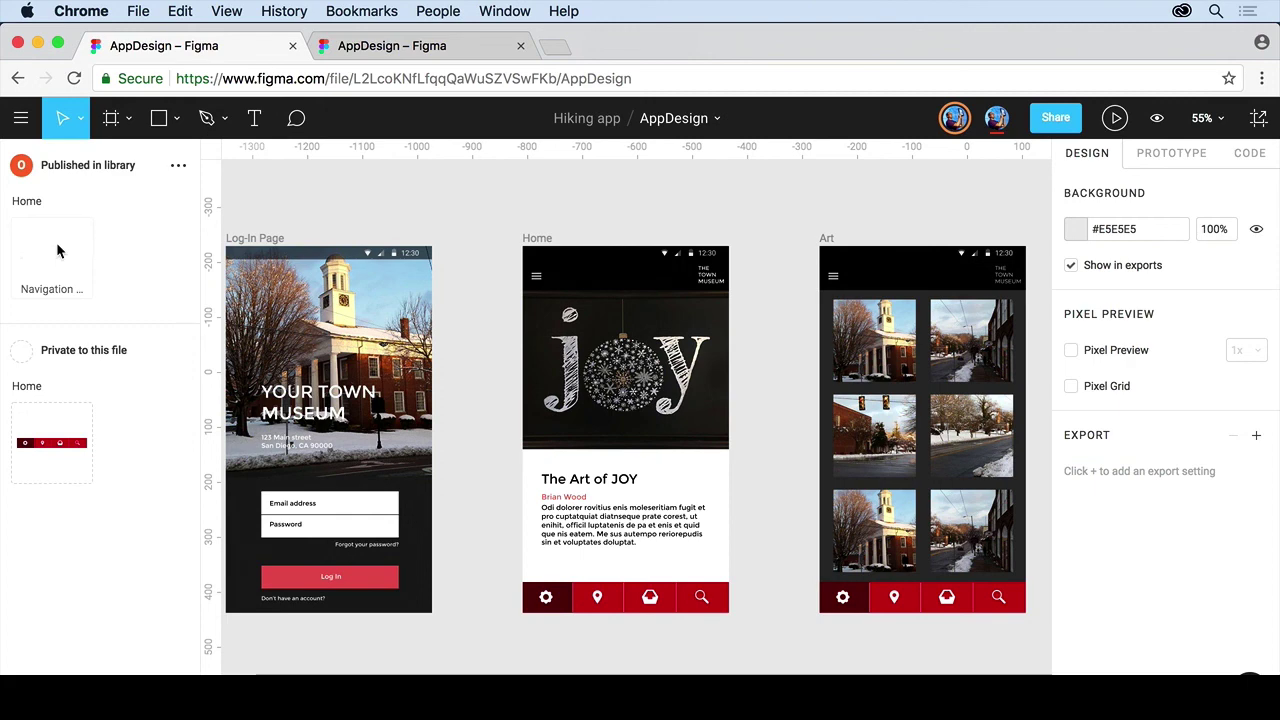
Step: Drop a Navigation Bar instance onto the Log-In Page, then open Untitled from the second tab's file list
drag(56, 242, 371, 294)
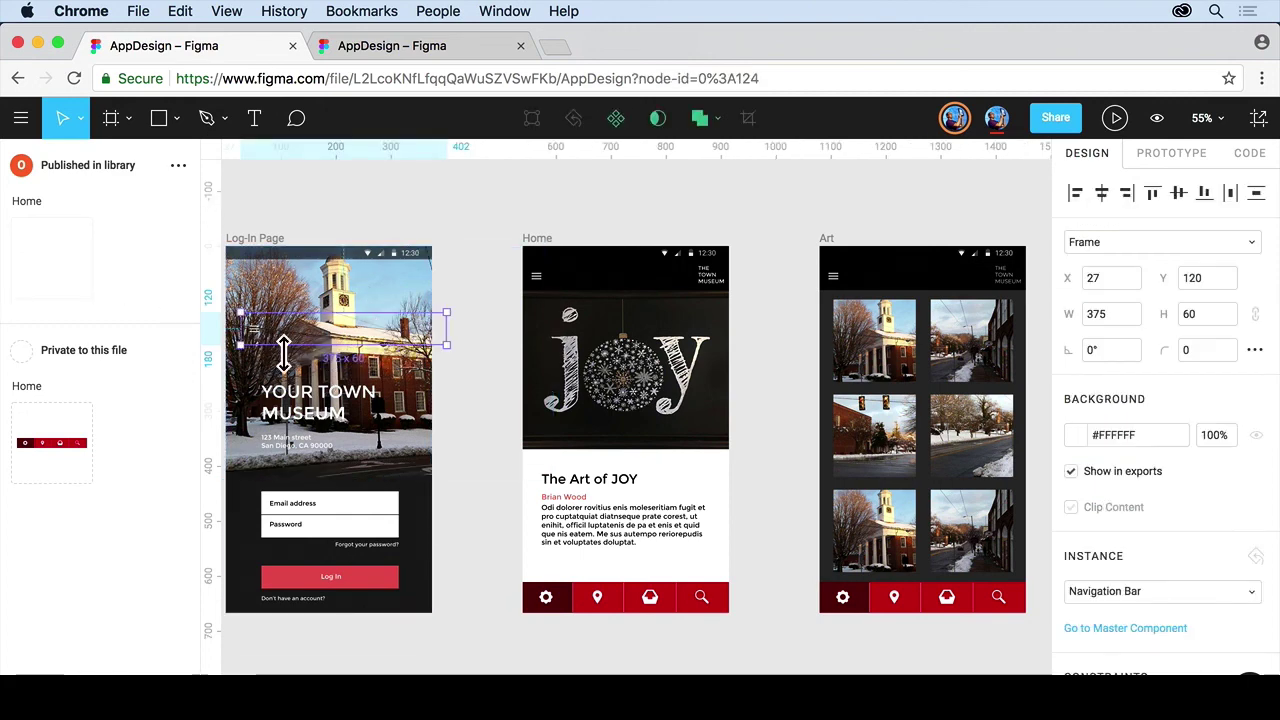
drag(225, 245, 552, 477)
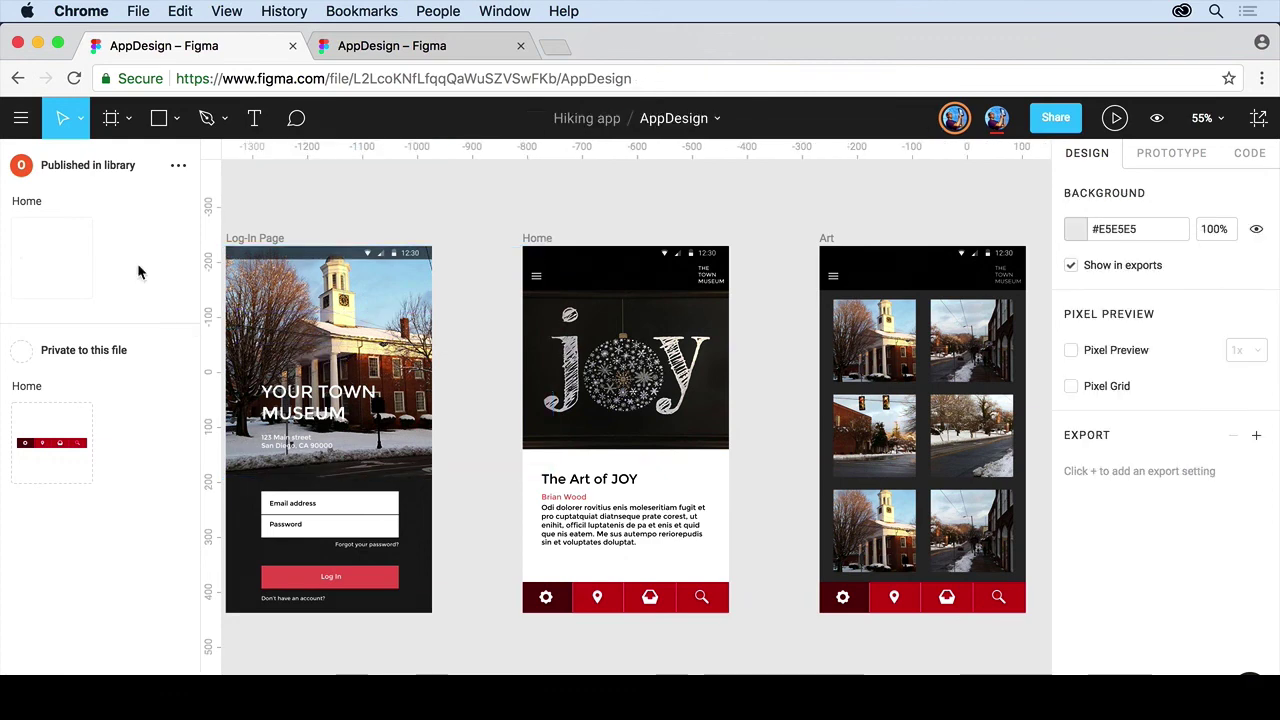
click(422, 44)
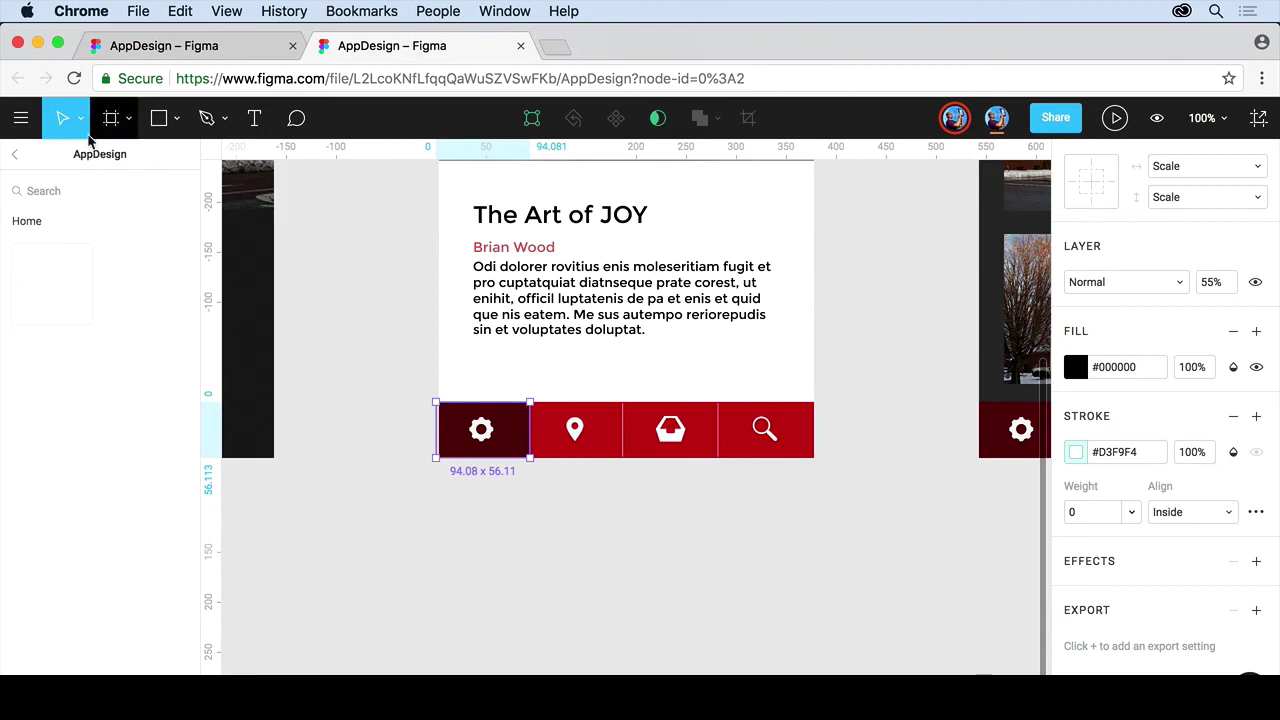
click(21, 118)
click(34, 160)
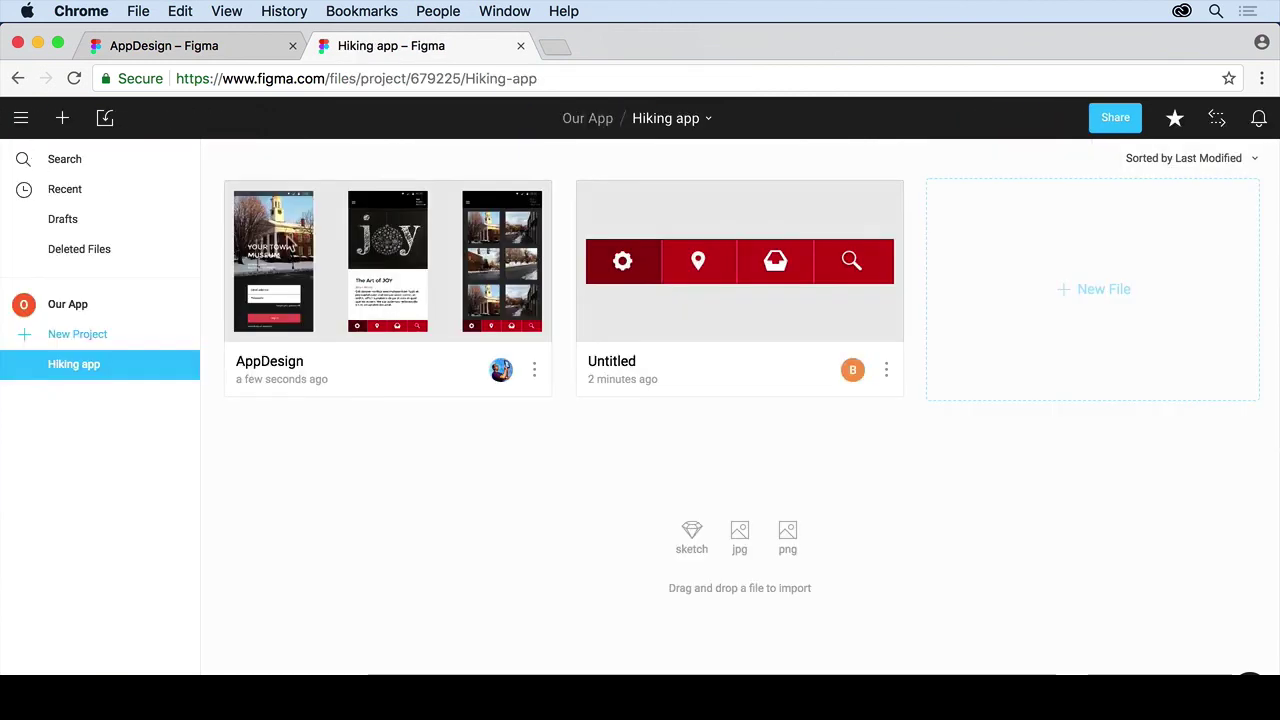
click(652, 266)
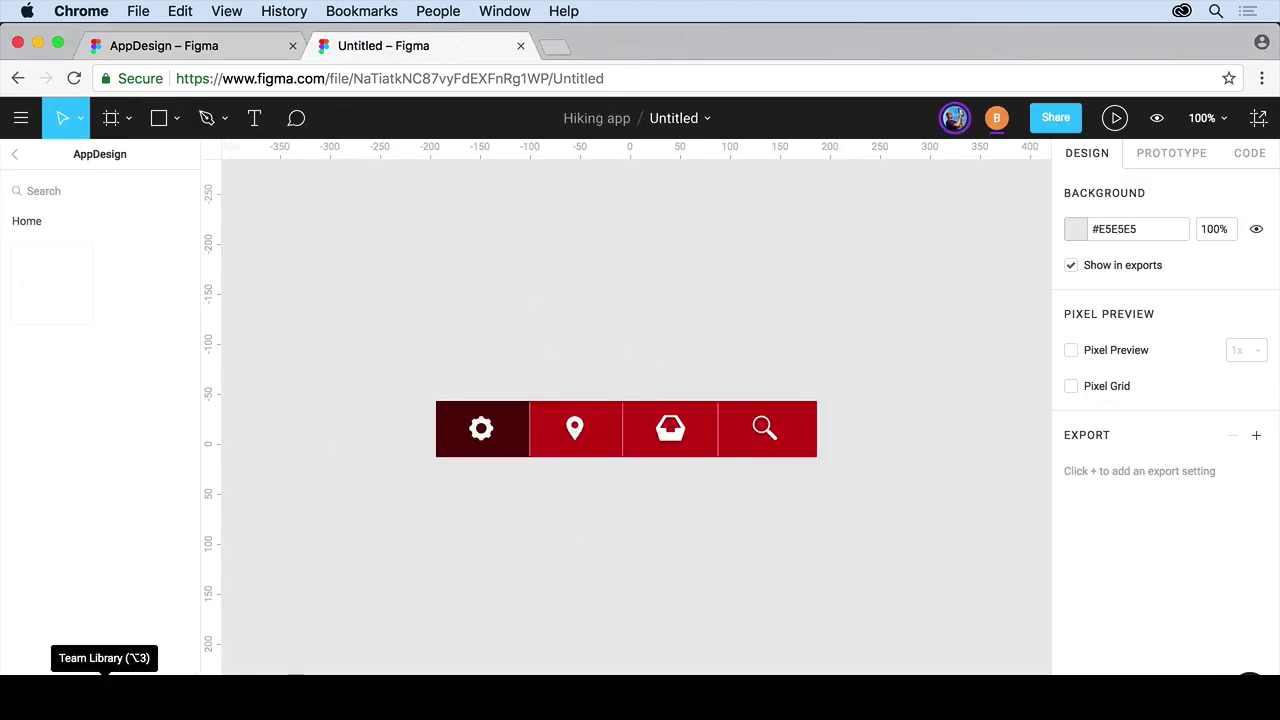
Step: Fill the nav-bar instance's settings gear icon with yellow #F2C94C
click(62, 688)
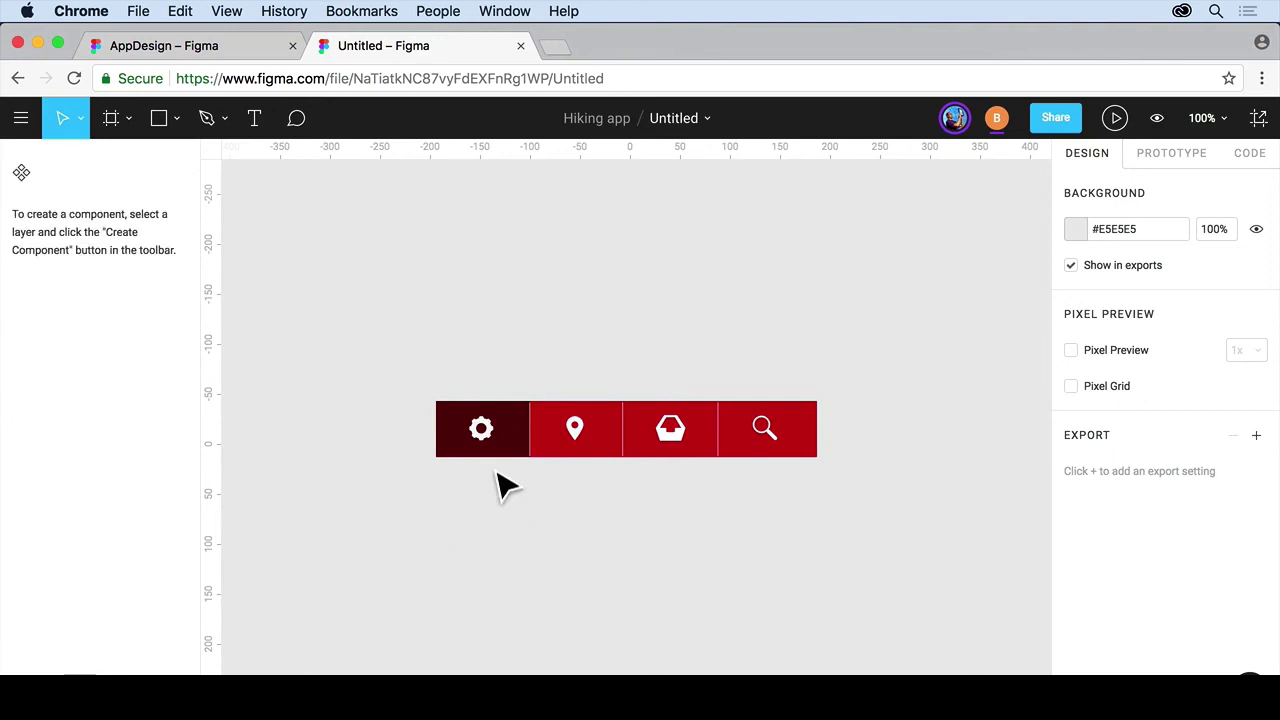
click(481, 430)
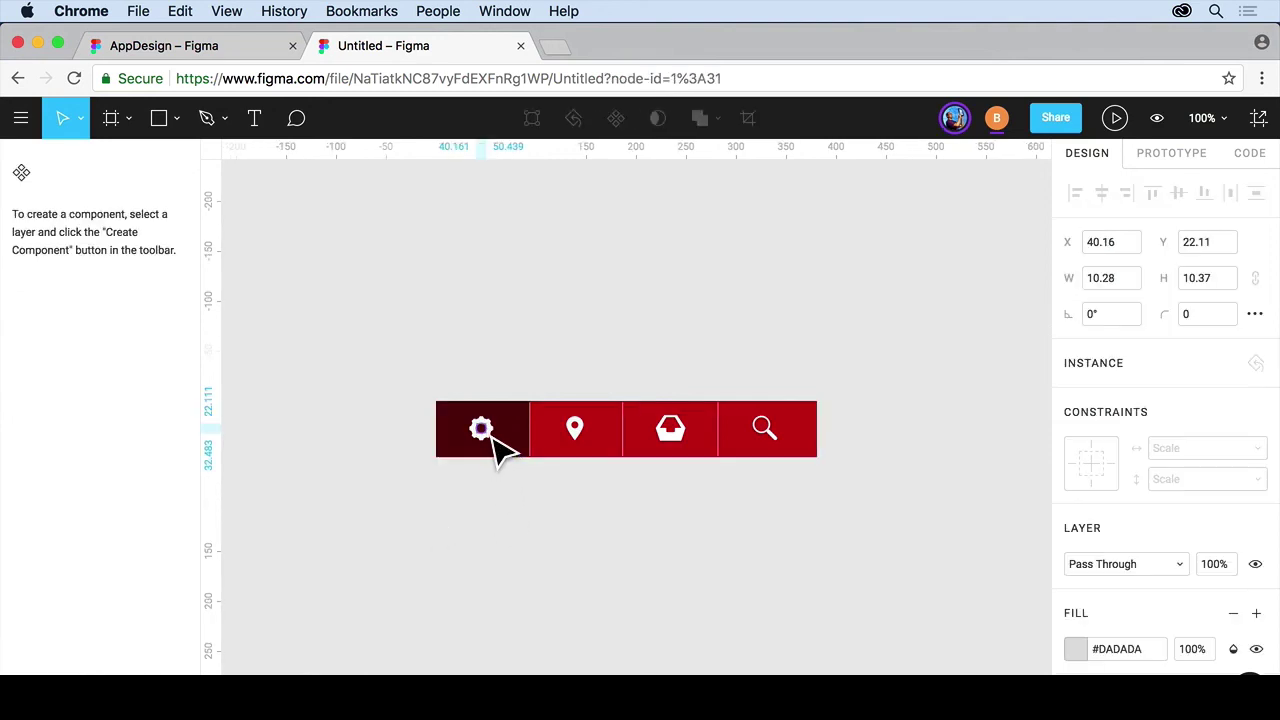
key(Escape)
click(481, 430)
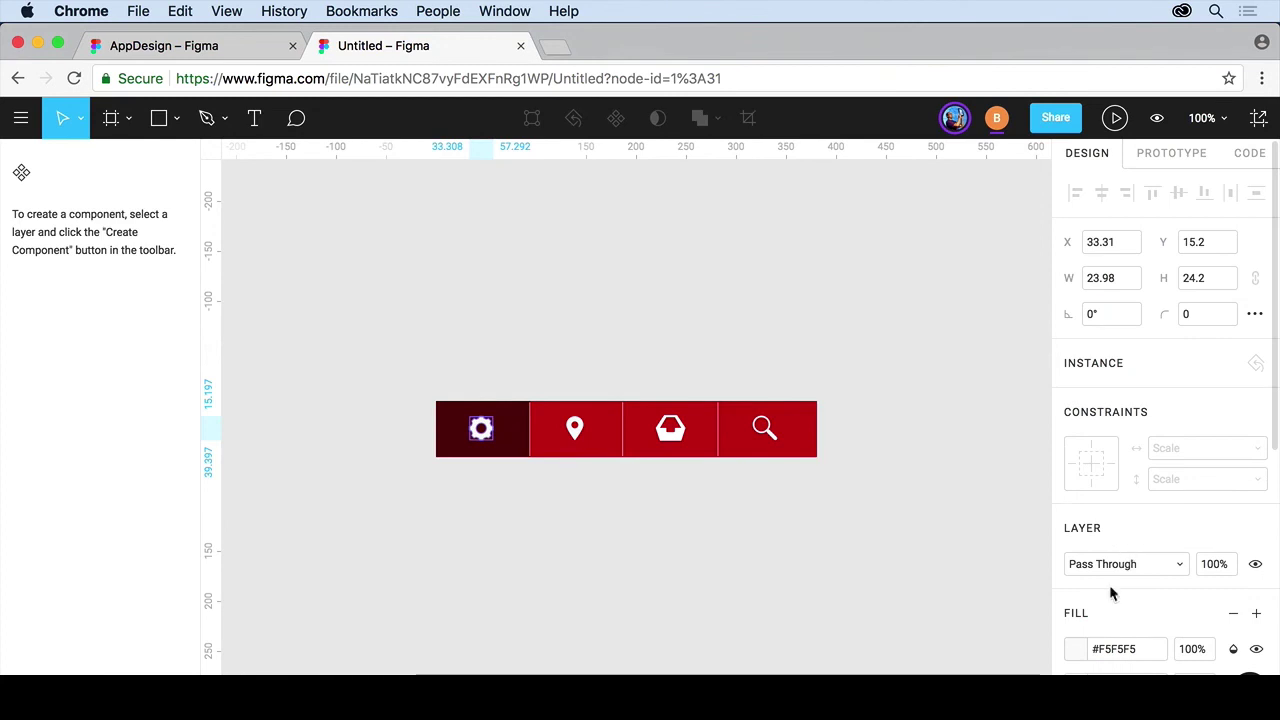
click(1075, 649)
click(926, 648)
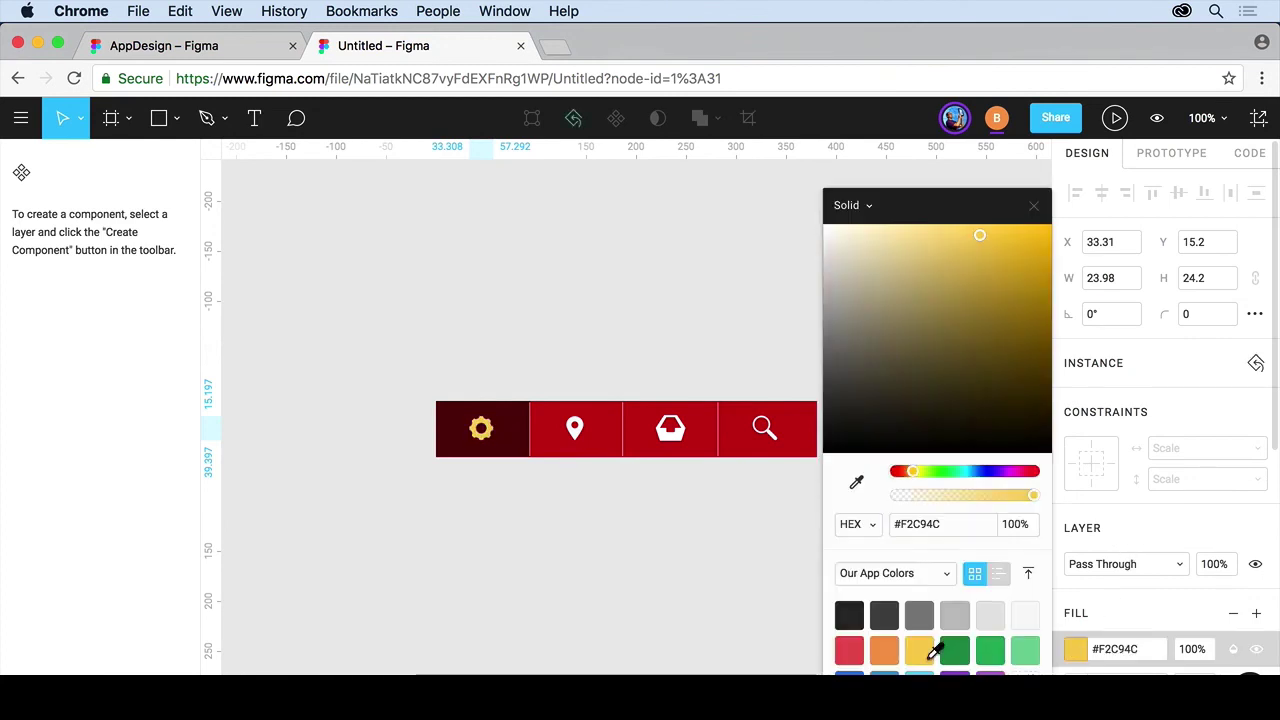
click(758, 395)
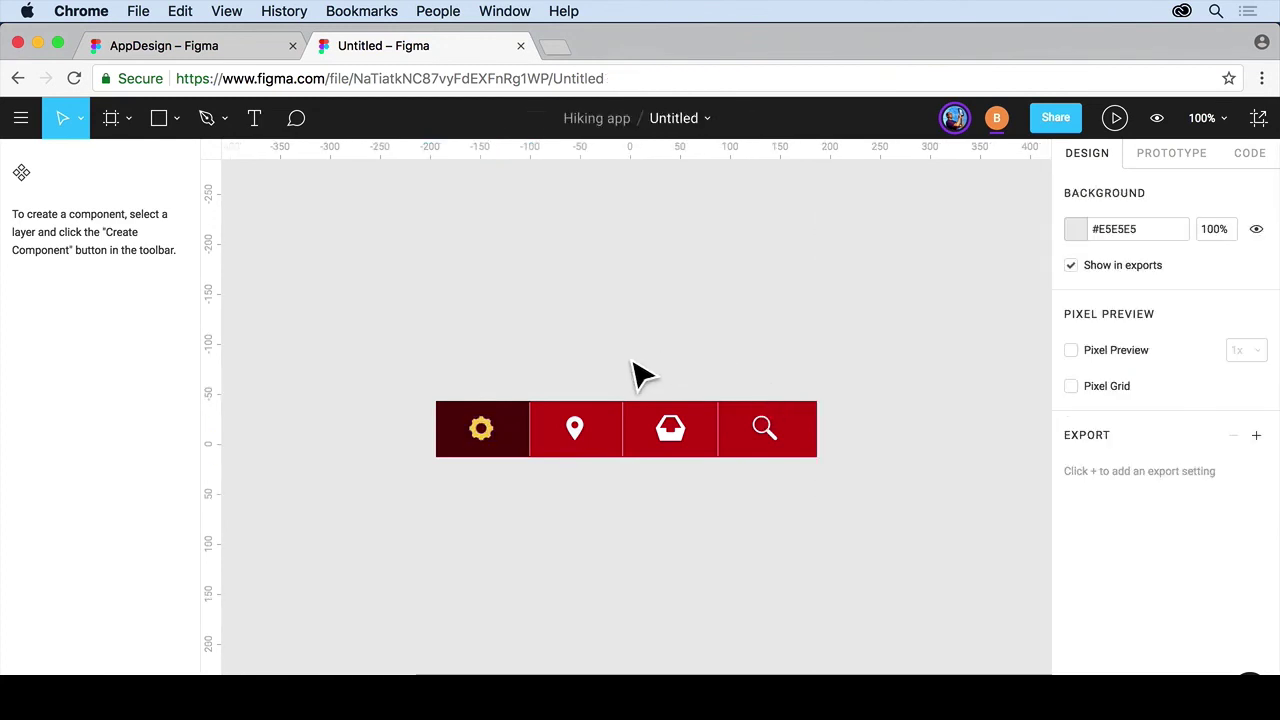